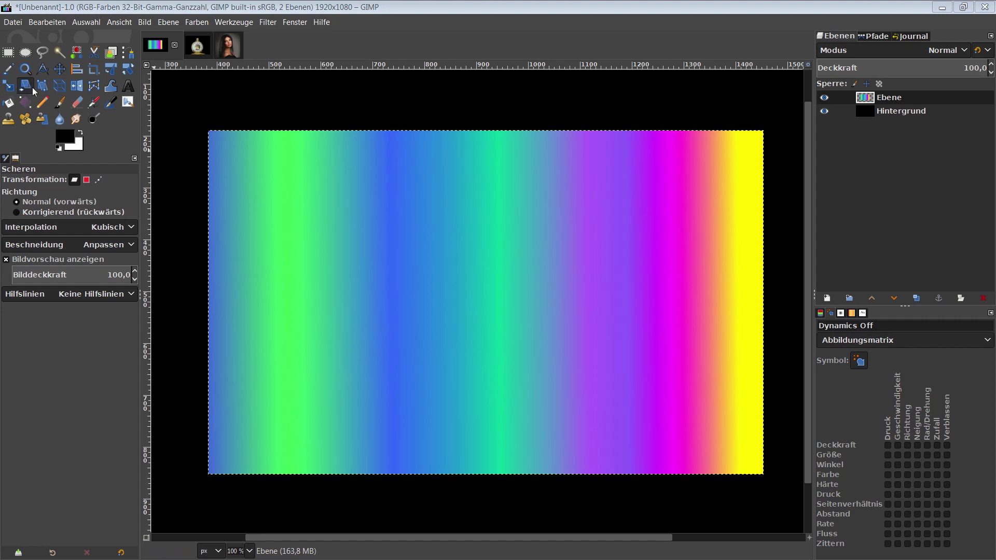
Try shearing the gradient layer into a parallelogram, then reset and cancel the shear
left_click(243, 156)
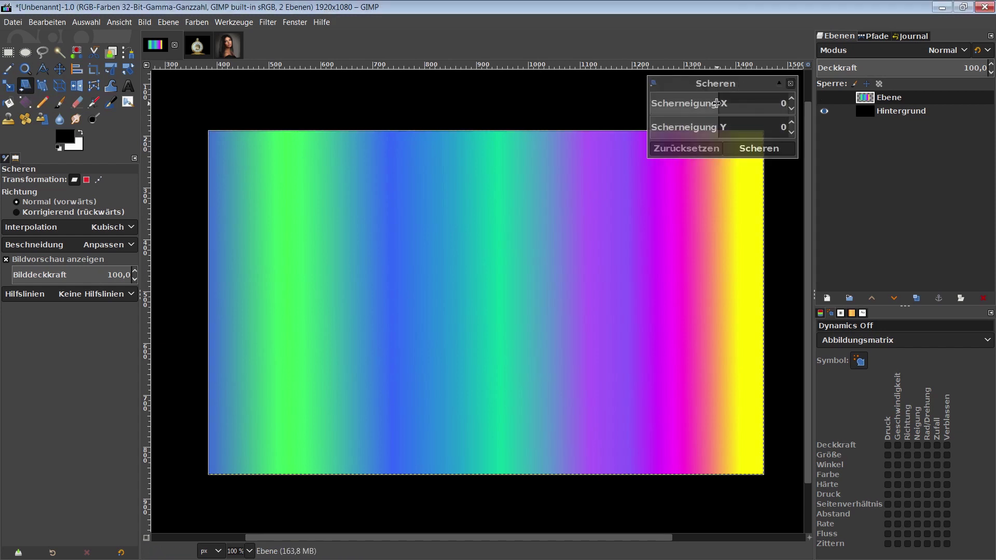
mouse_move(717, 103)
left_mouse_down()
mouse_move(704, 106)
mouse_move(730, 106)
mouse_move(676, 104)
mouse_move(705, 125)
mouse_move(731, 126)
left_mouse_up()
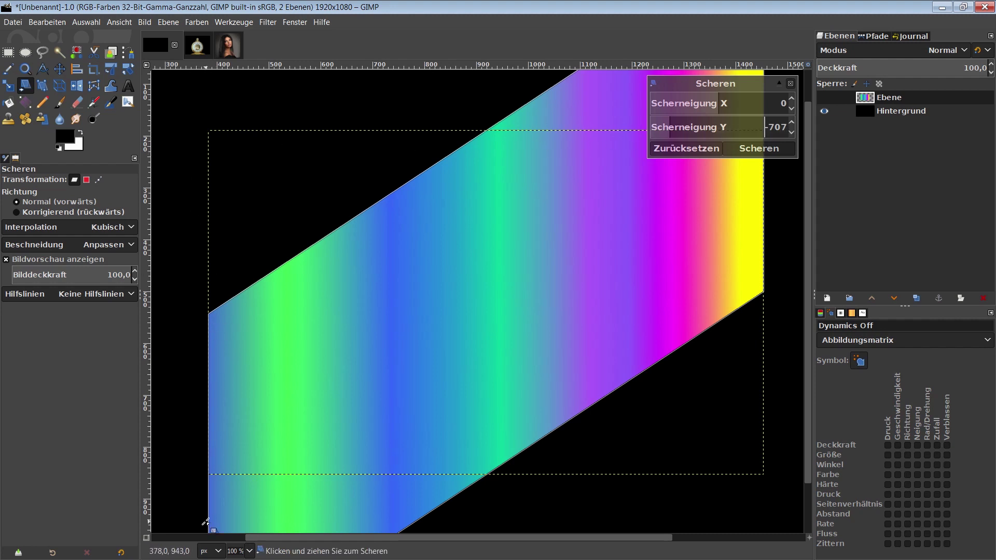
left_click(702, 153)
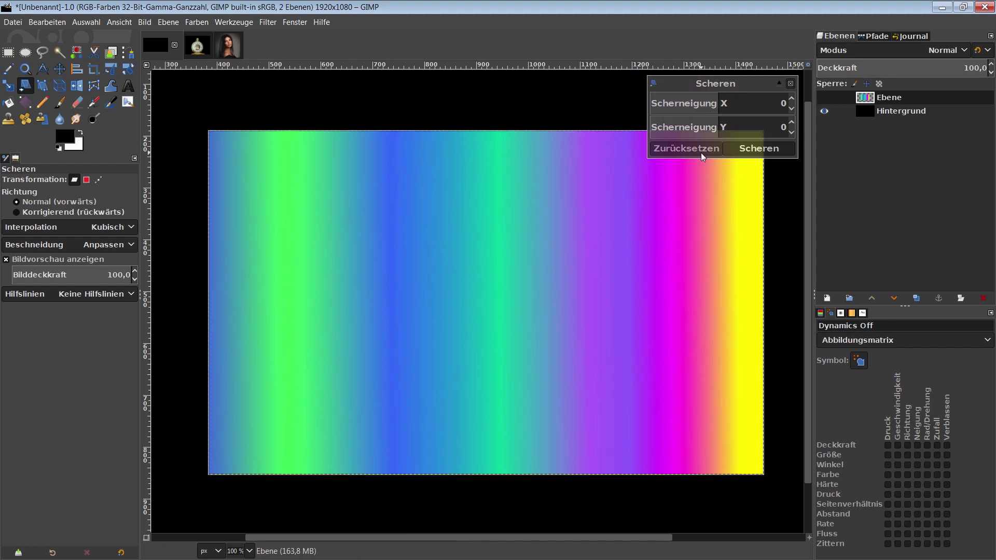
left_click(790, 84)
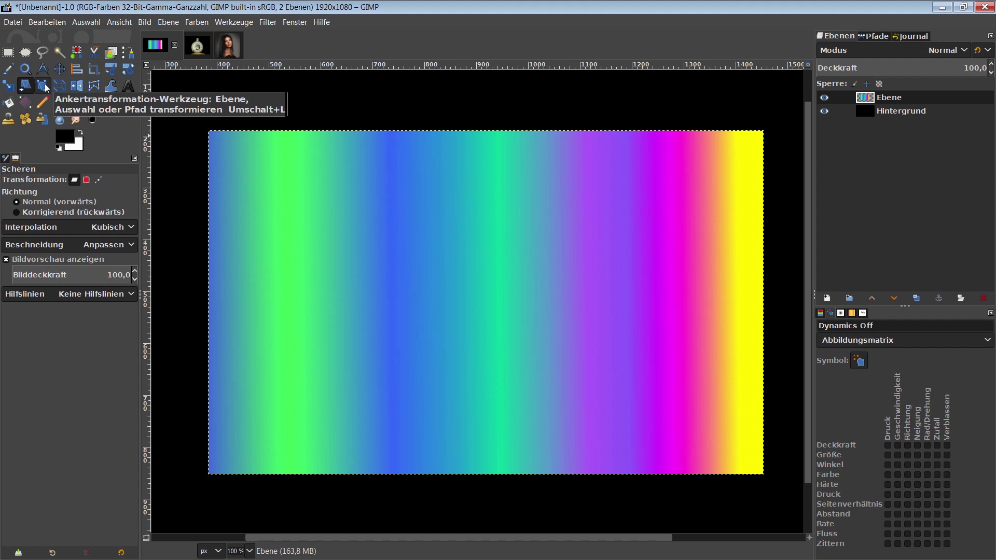
Place four Handle Transform anchors at the gradient's top-left, lower-left, upper-right and middle
left_click(47, 89)
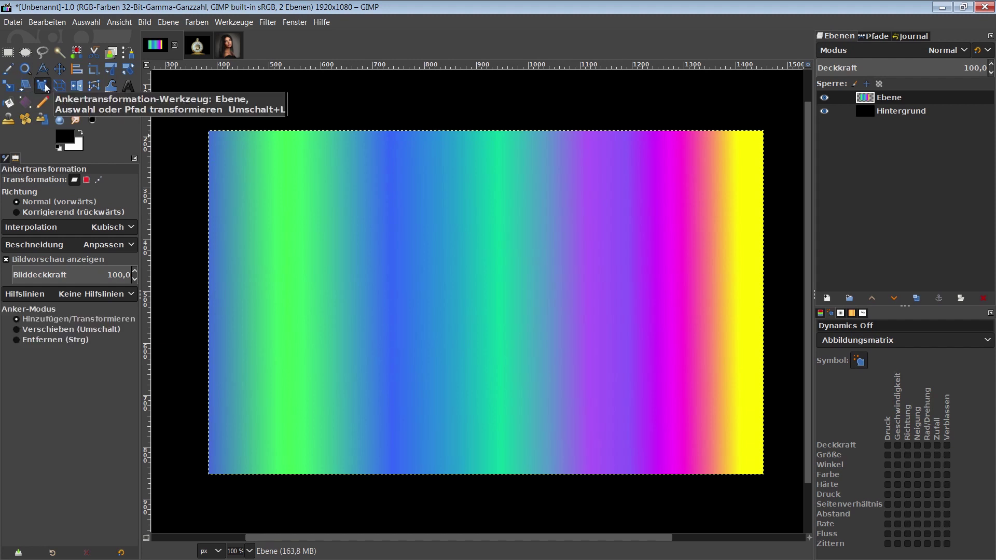
left_click(228, 154)
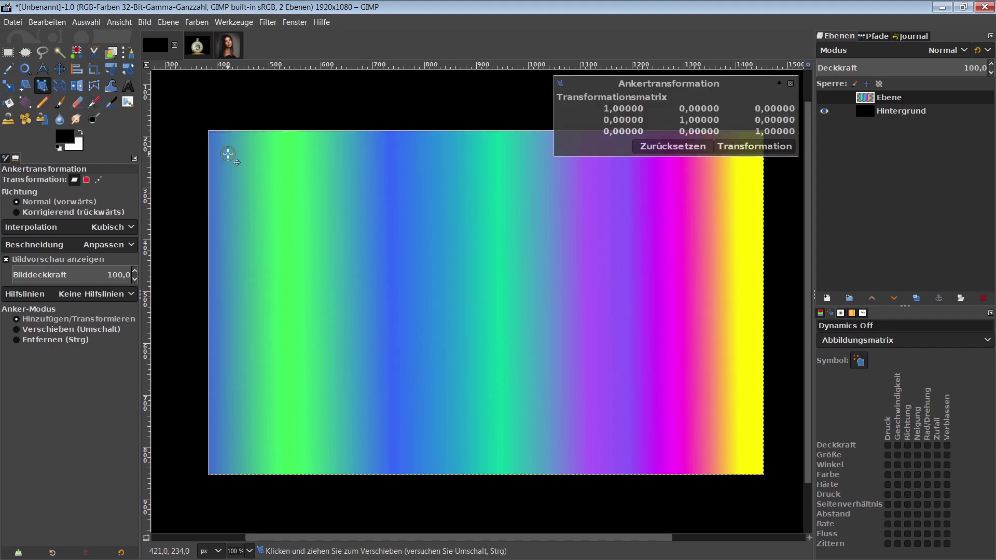
left_click(238, 447)
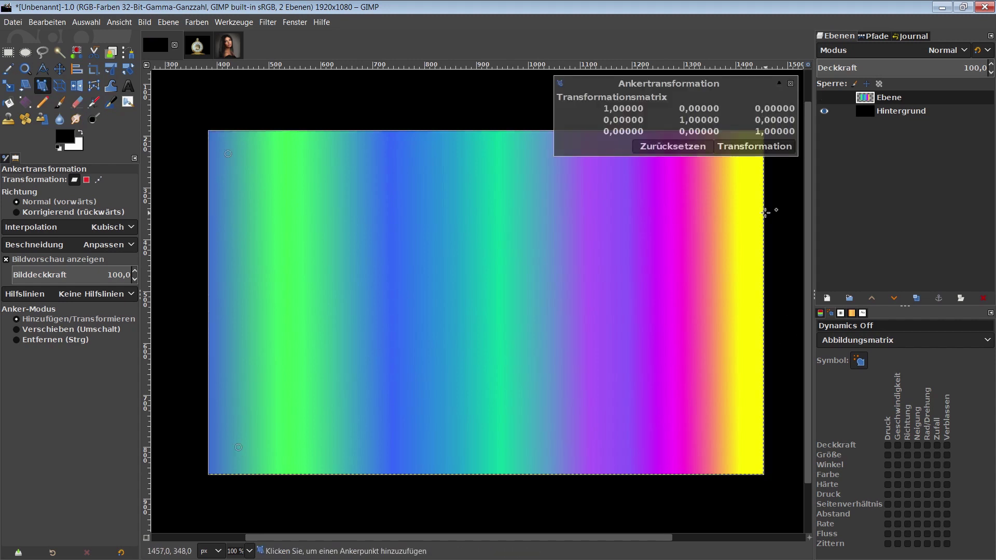
left_click(702, 189)
left_click(582, 338)
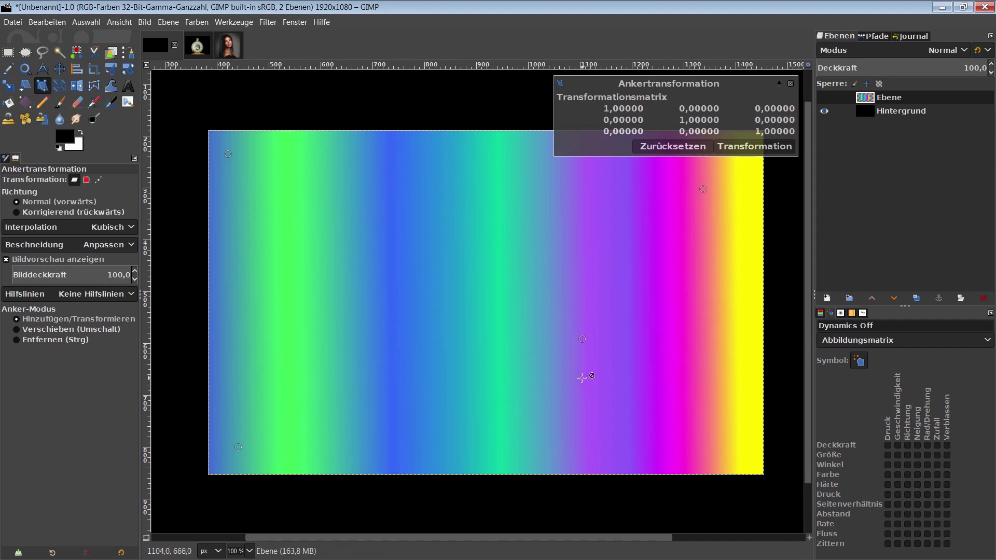
Drag three anchors to warp the gradient, then reset it to the original rectangle
left_click_drag(238, 447, 281, 349)
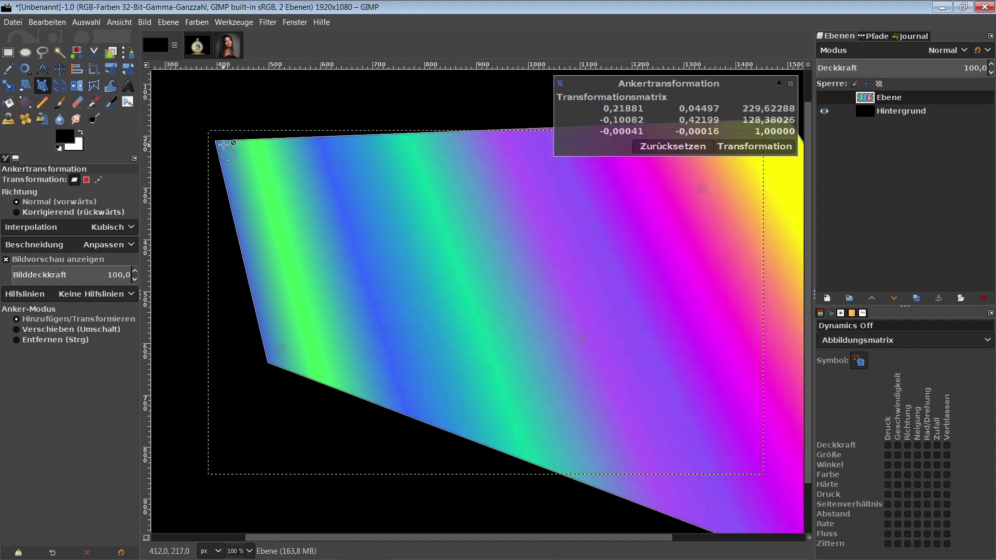
mouse_move(223, 144)
left_mouse_down()
mouse_move(359, 194)
mouse_move(394, 250)
left_mouse_up()
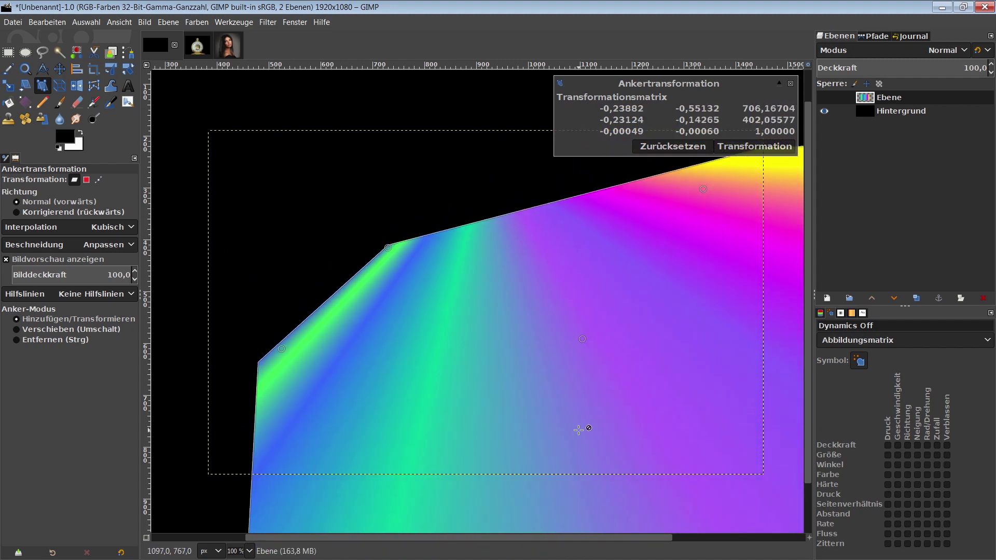
mouse_move(697, 192)
left_mouse_down()
mouse_move(681, 198)
mouse_move(612, 318)
mouse_move(628, 299)
left_mouse_up()
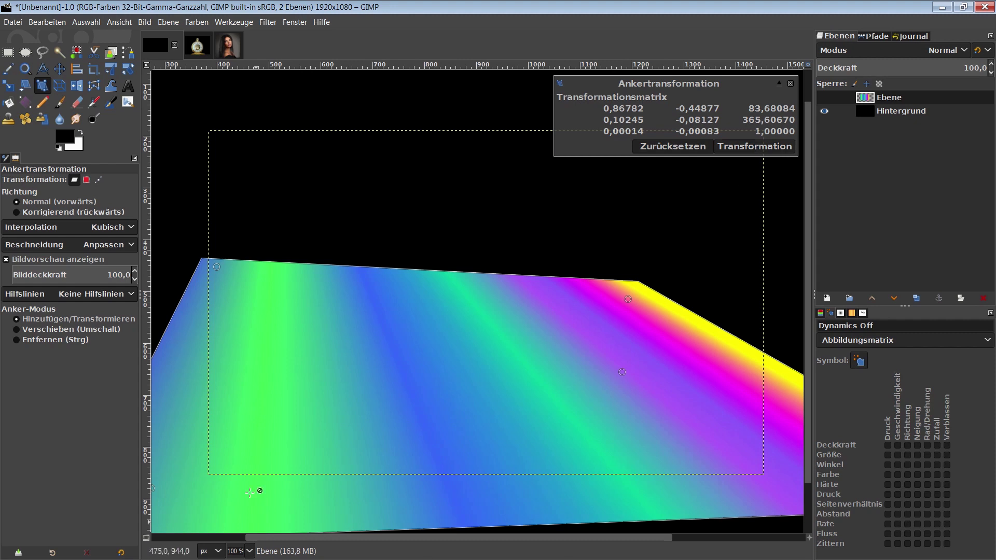
left_click(662, 150)
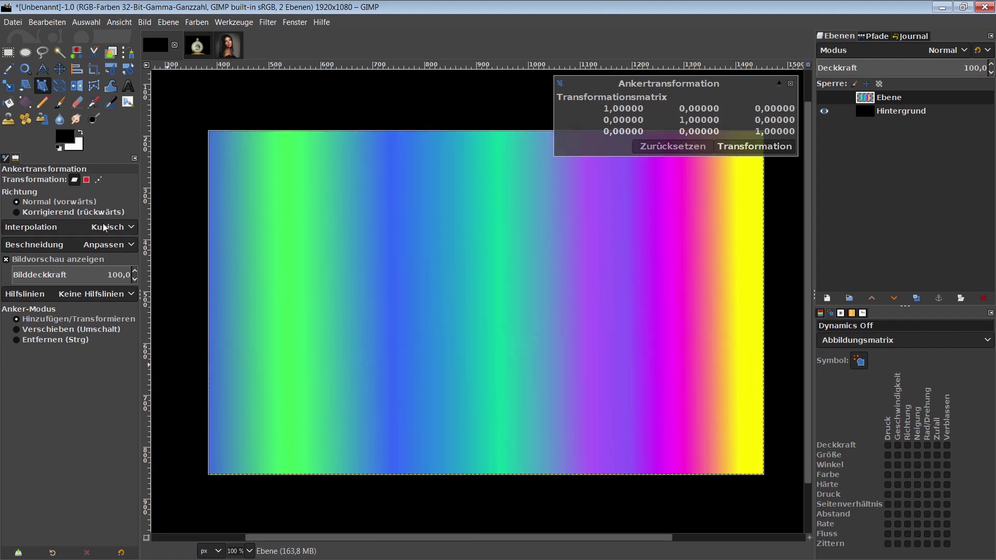
Preview a perspective distortion by dragging the gradient's corners, then undo the last change
left_click(60, 86)
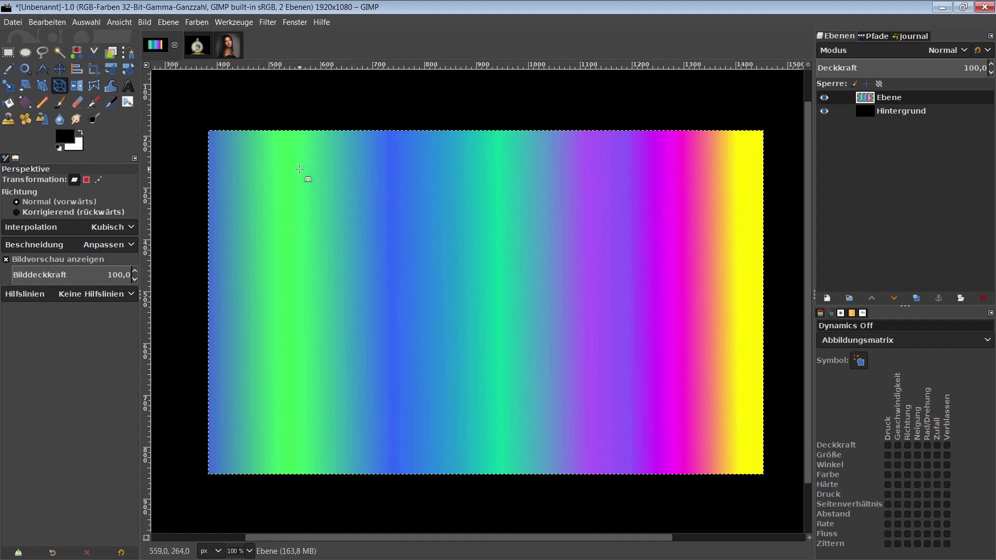
left_click(285, 182)
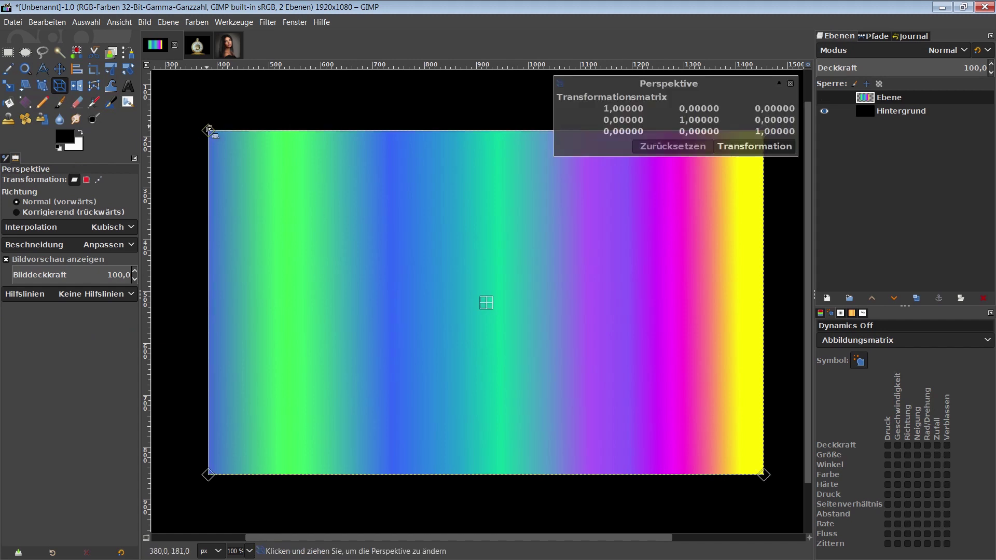
left_click_drag(208, 129, 408, 244)
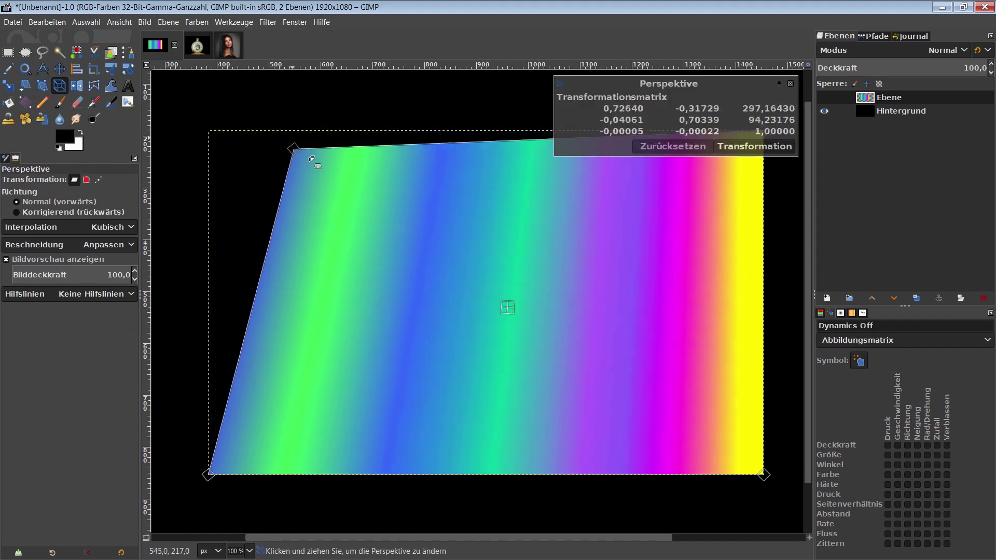
scroll(441, 290, "right", 5)
scroll(441, 290, "up", 1)
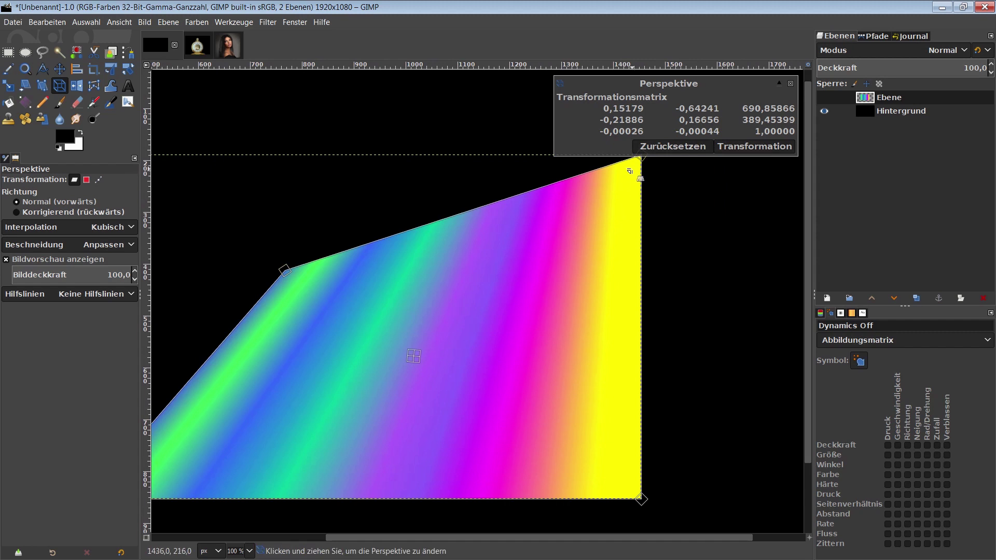
left_click_drag(639, 161, 552, 271)
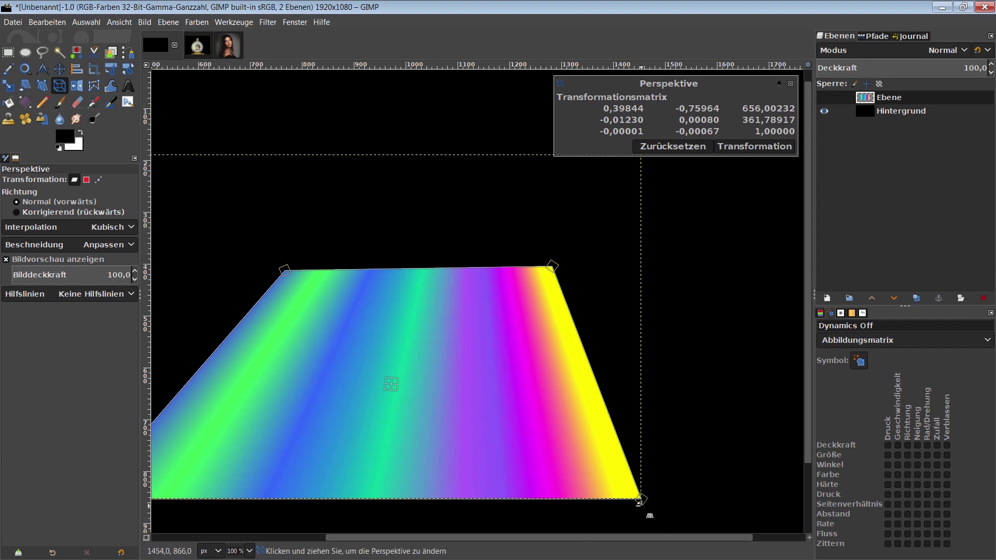
left_click_drag(640, 501, 553, 395)
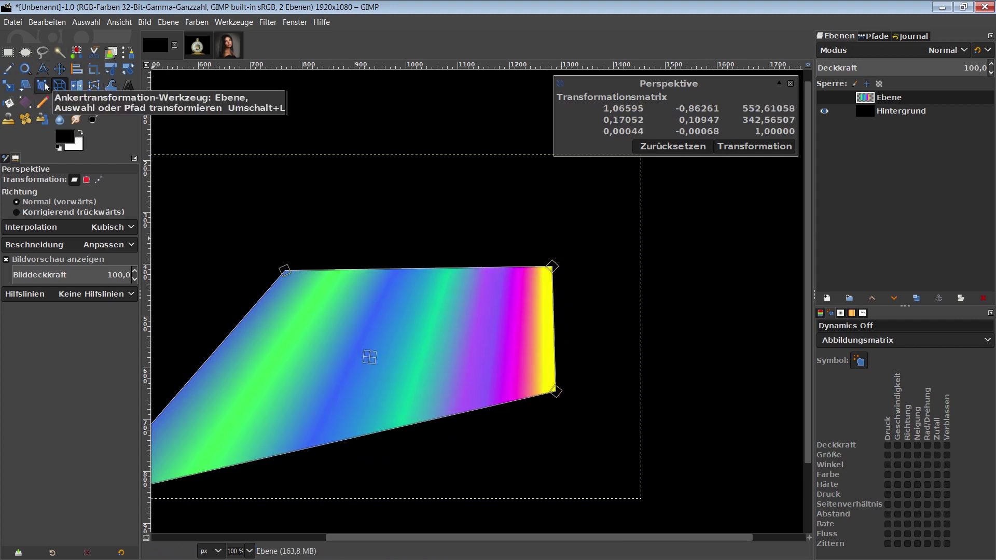
mouse_move(284, 271)
left_mouse_down()
mouse_move(238, 264)
mouse_move(188, 208)
left_mouse_up()
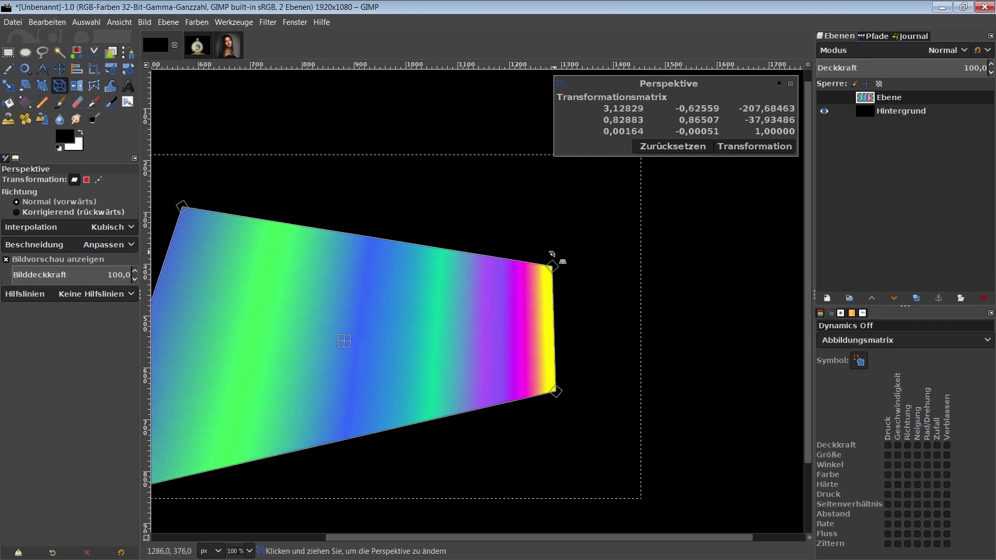
left_click_drag(553, 267, 576, 204)
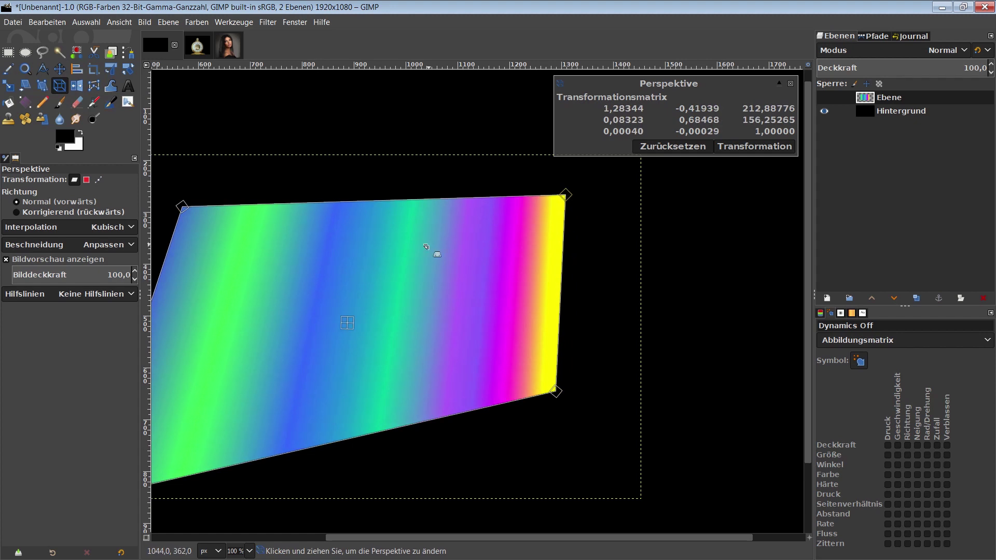
key("ctrl+z")
Make the Ebene gradient layer visible and selected again, then cancel the perspective transform
scroll(493, 346, "left", 4)
scroll(493, 347, "down", 1)
scroll(472, 337, "right", 1)
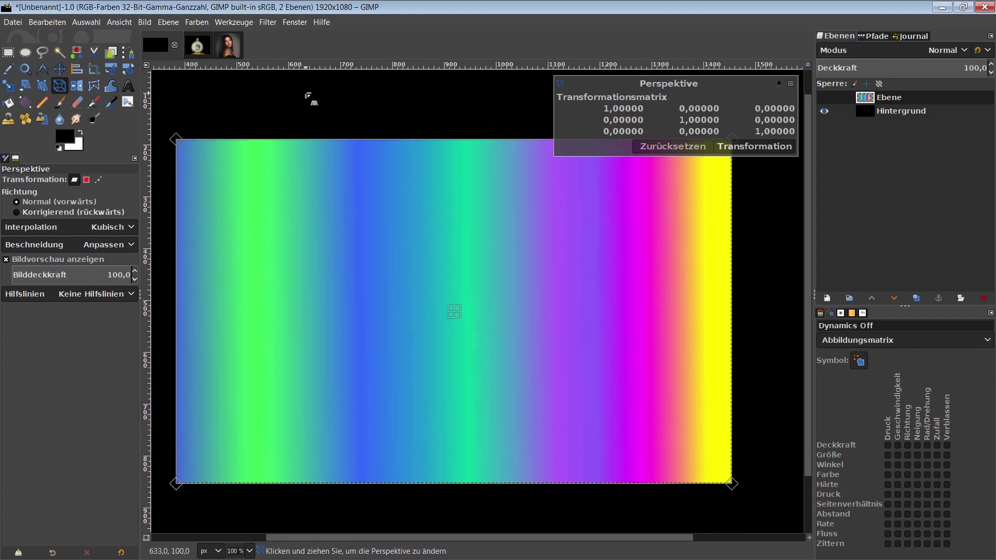
left_click(905, 107)
left_click(829, 98)
left_click(884, 101)
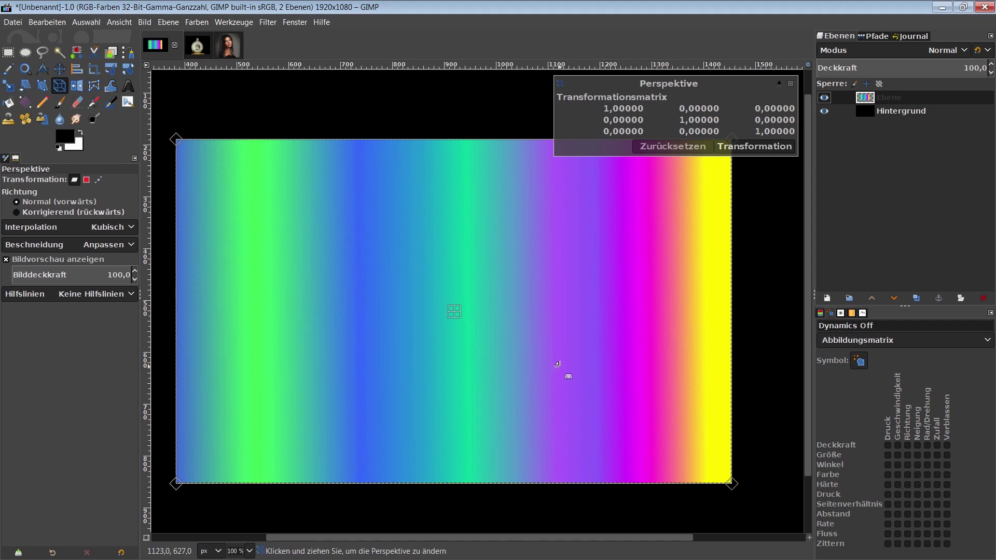
left_click(790, 84)
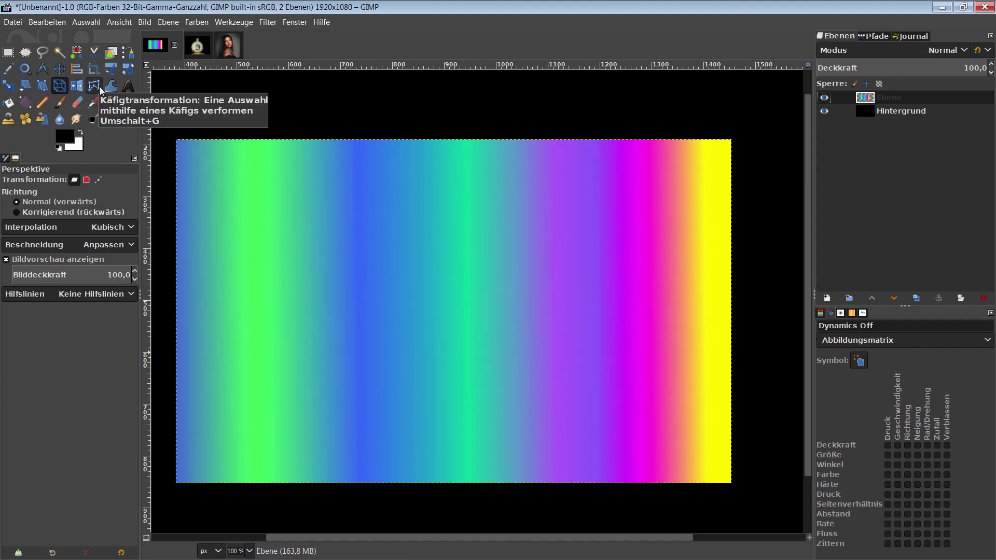
Draw a closed four-point Cage Transform cage around the gradient
left_click(96, 87)
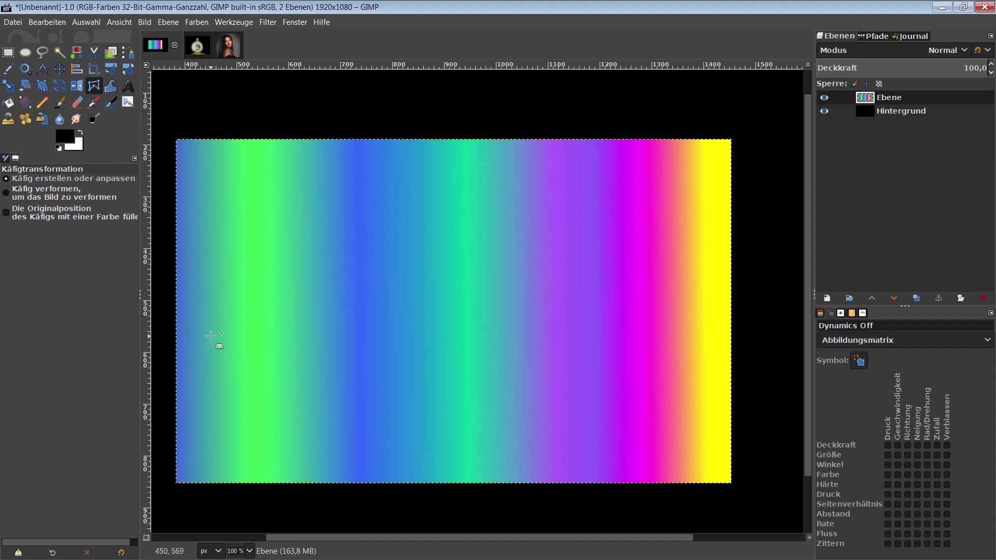
left_click(202, 349)
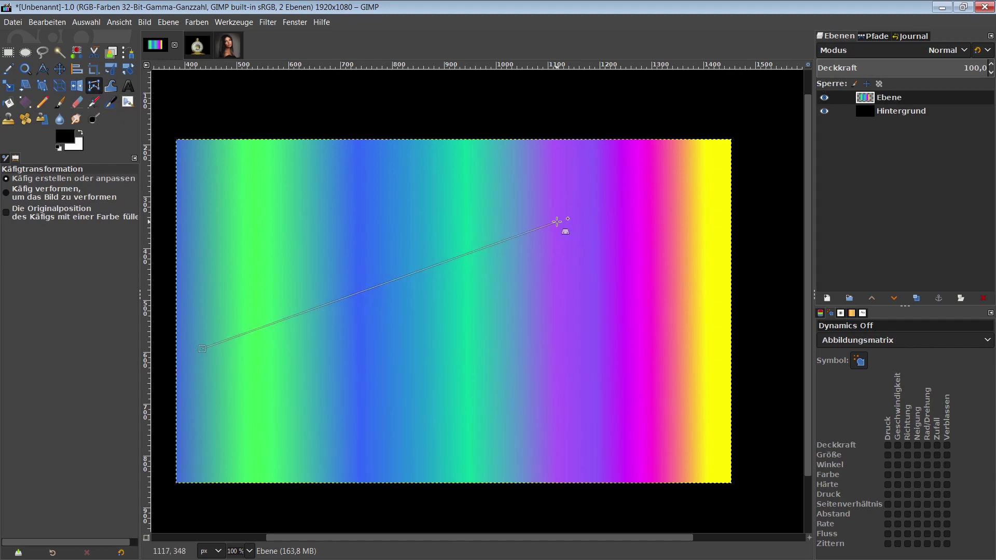
left_click(499, 275)
left_click(559, 427)
left_click(227, 452)
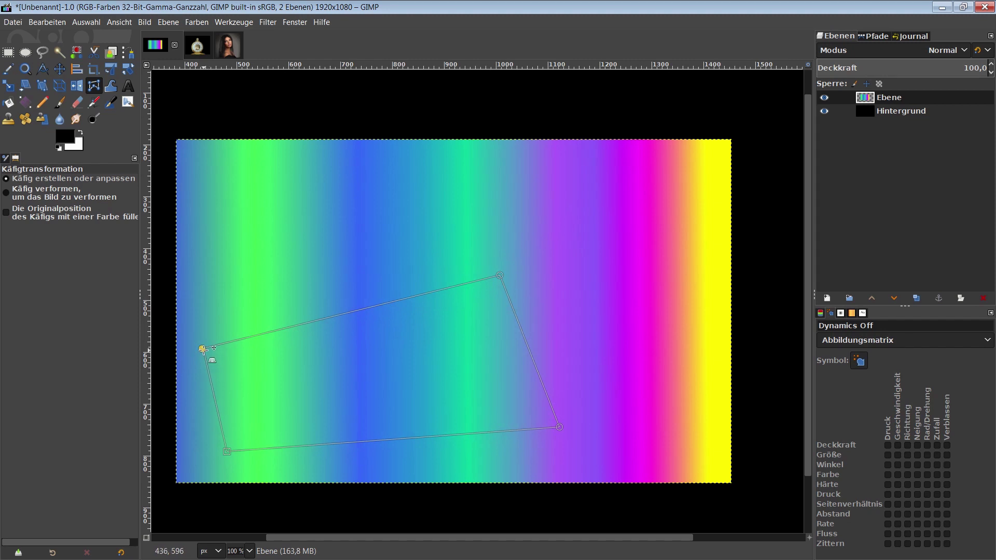
left_click(202, 349)
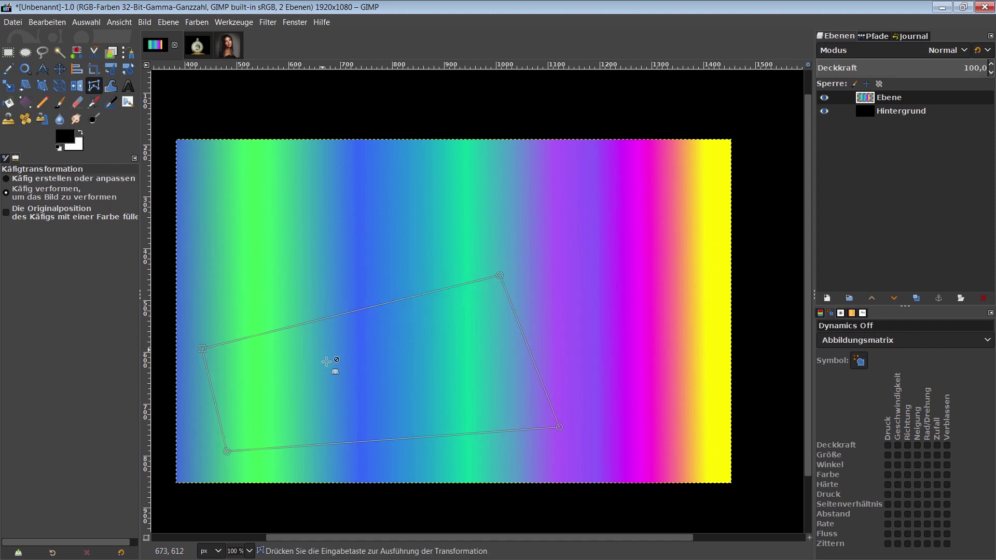
Drag the cage corners to bend the gradient, then revert it with Edit > Undo
left_click_drag(227, 451, 240, 455)
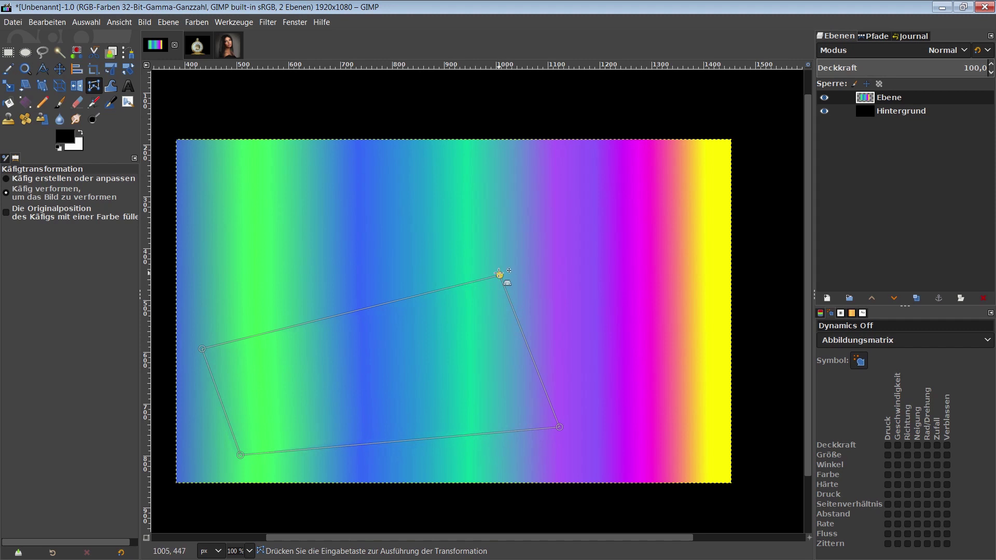
left_click_drag(502, 275, 665, 382)
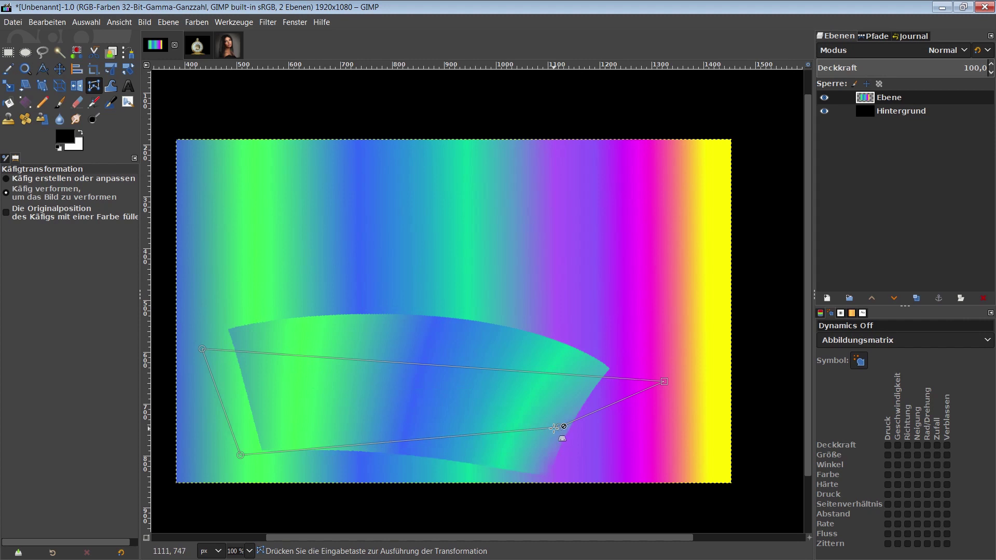
left_click_drag(559, 428, 609, 459)
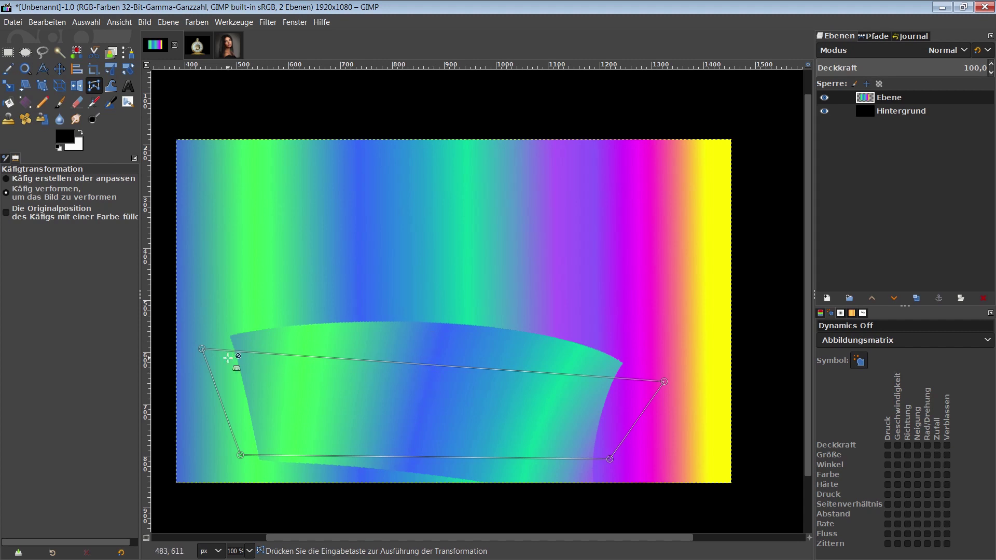
left_click_drag(201, 349, 350, 293)
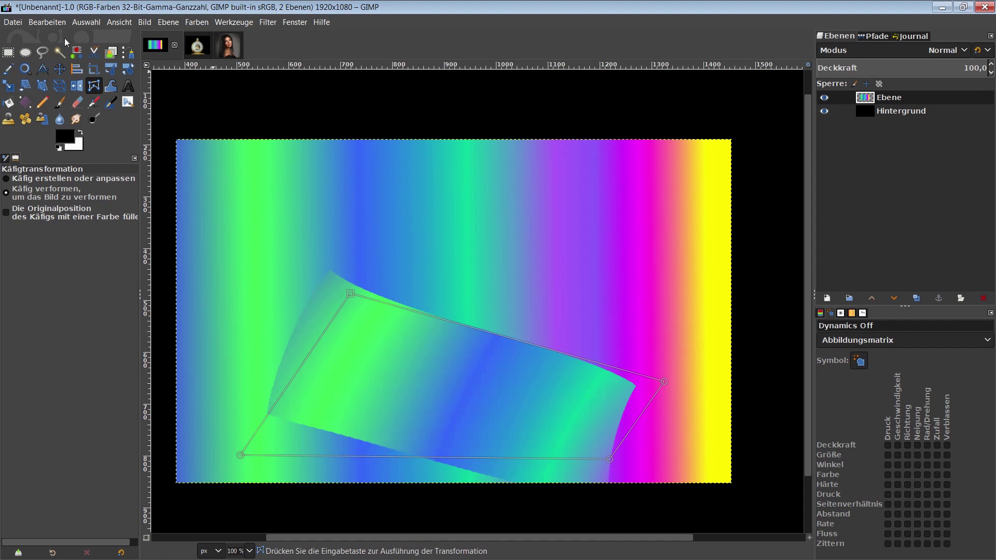
left_click(49, 21)
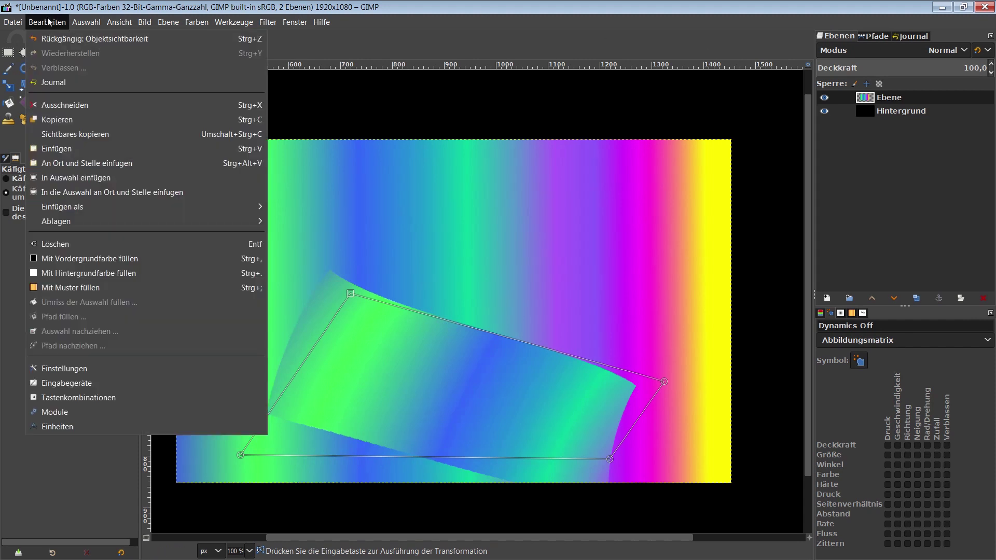
left_click(57, 36)
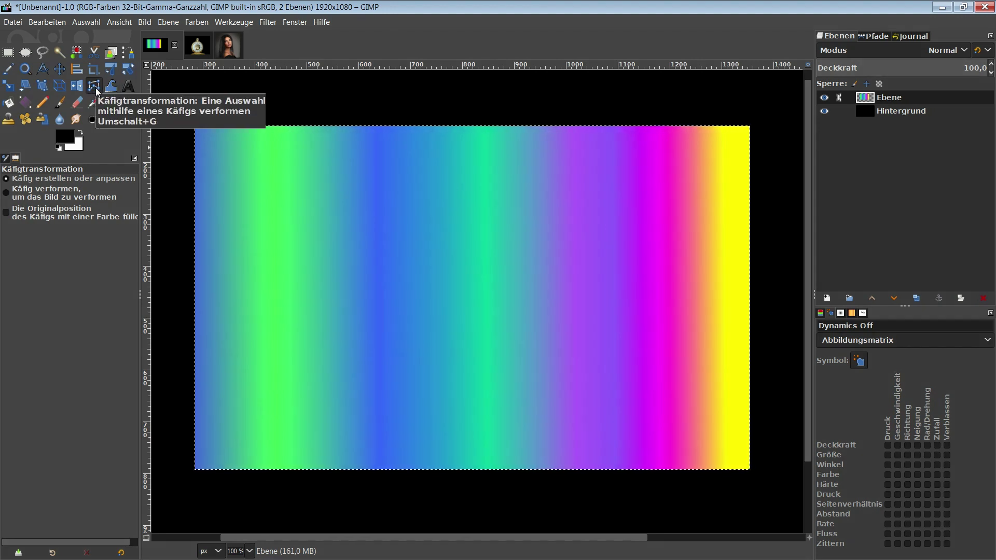
Set the Warp Transform tool to Pixel bewegen mode with size about 650
left_click(108, 88)
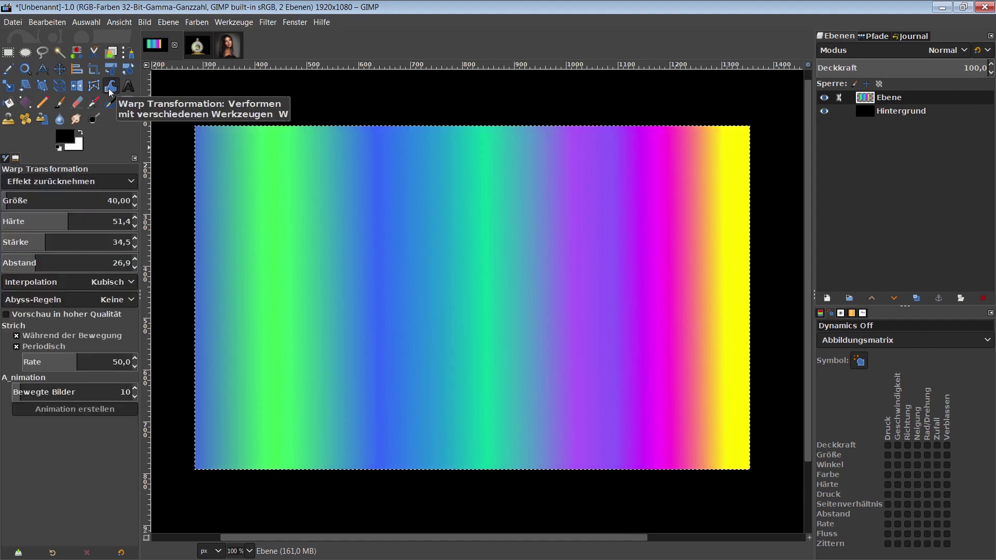
left_click(131, 183)
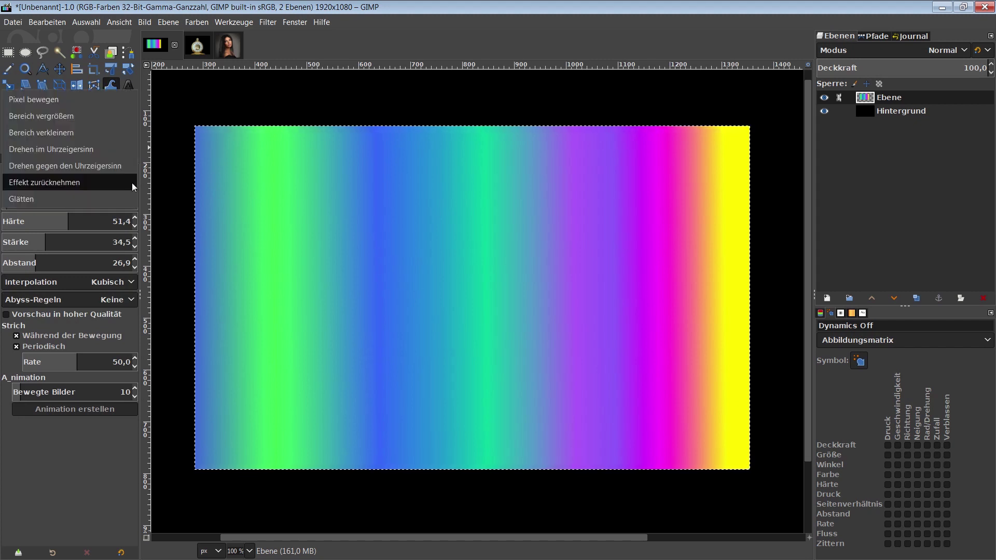
left_click(96, 100)
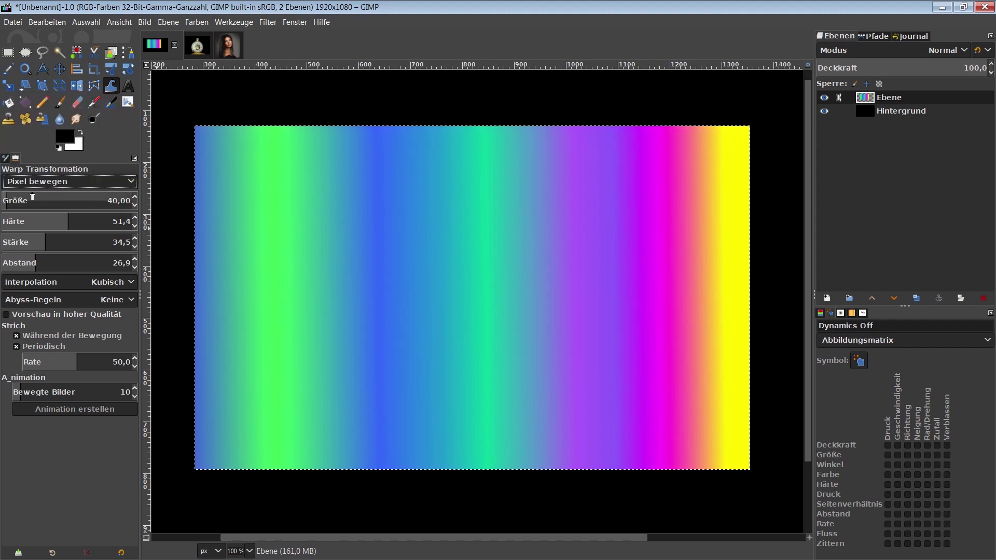
left_click_drag(65, 197, 87, 197)
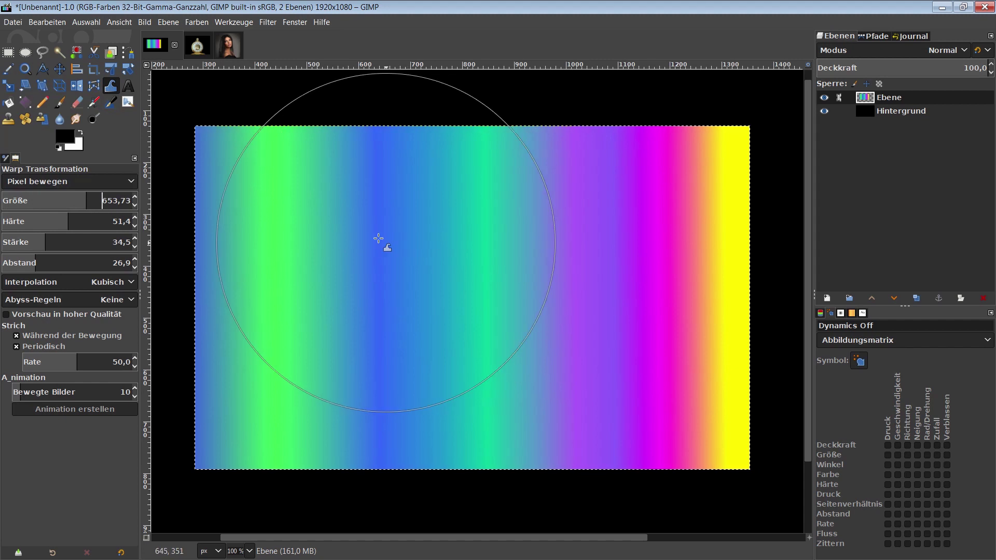
scroll(384, 249, "up", 2)
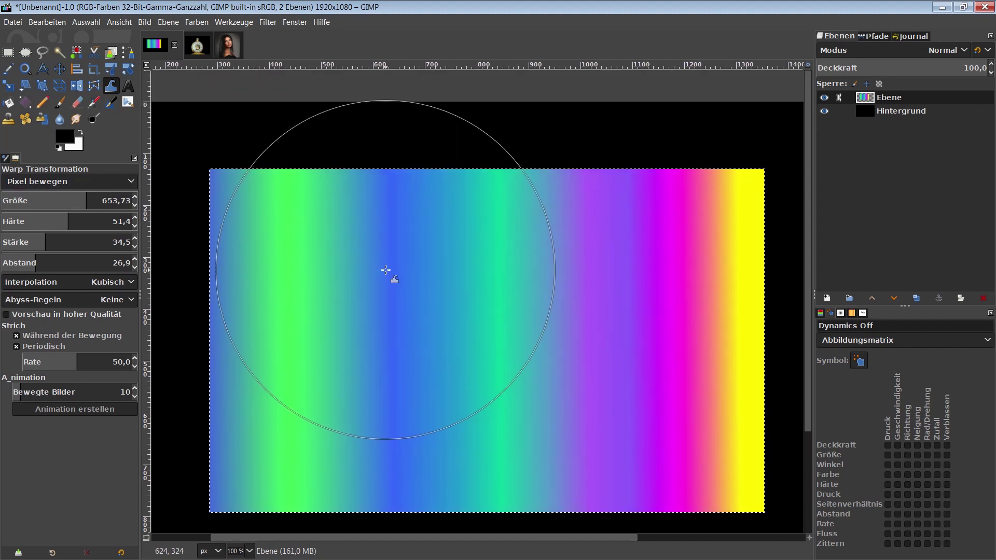
scroll(385, 272, "down", 1)
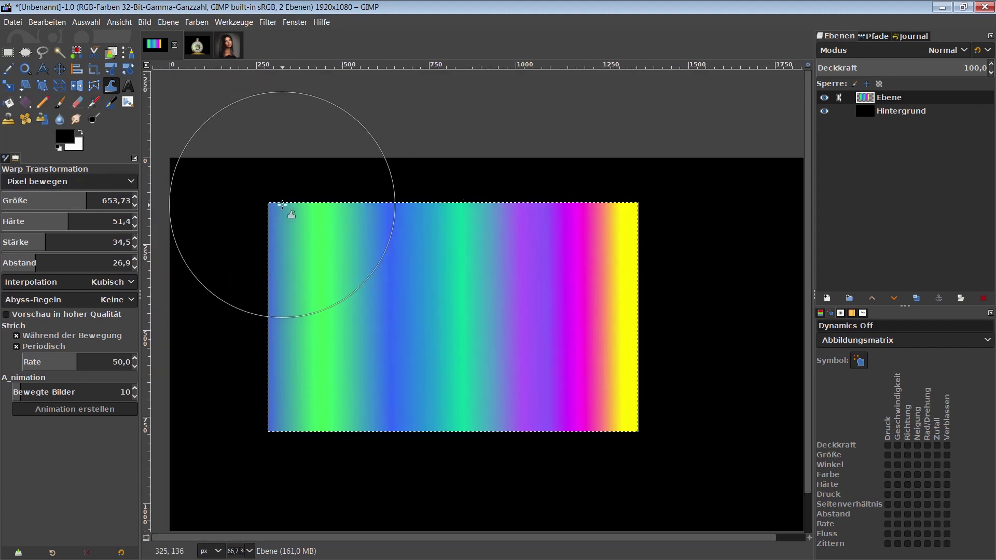
Push the gradient's top and bottom edges into waves, enlarging the brush to about 880
left_click_drag(282, 205, 355, 281)
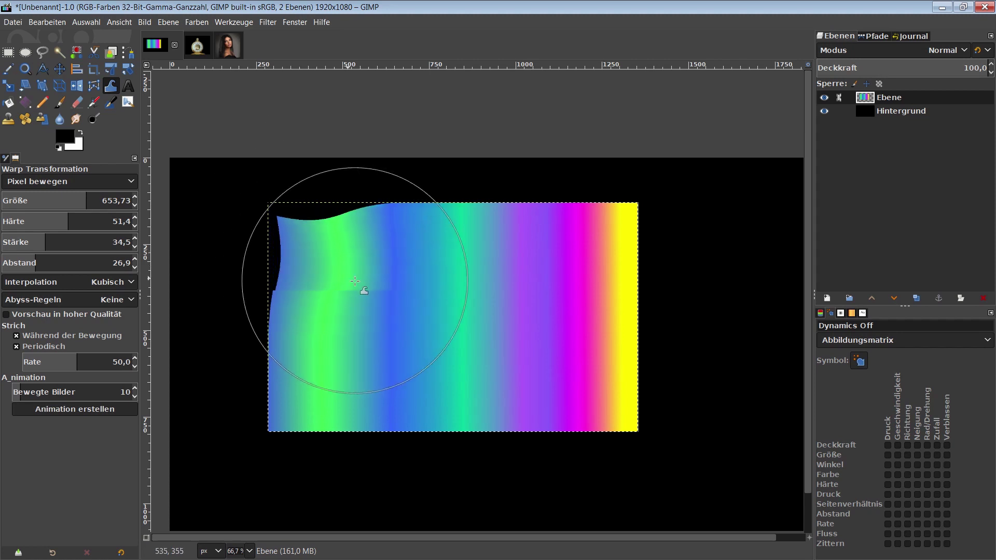
mouse_move(476, 229)
left_mouse_down()
mouse_move(551, 374)
mouse_move(415, 416)
mouse_move(372, 412)
mouse_move(407, 374)
mouse_move(400, 329)
left_mouse_up()
mouse_move(367, 426)
left_mouse_down()
mouse_move(407, 363)
mouse_move(395, 360)
left_mouse_up()
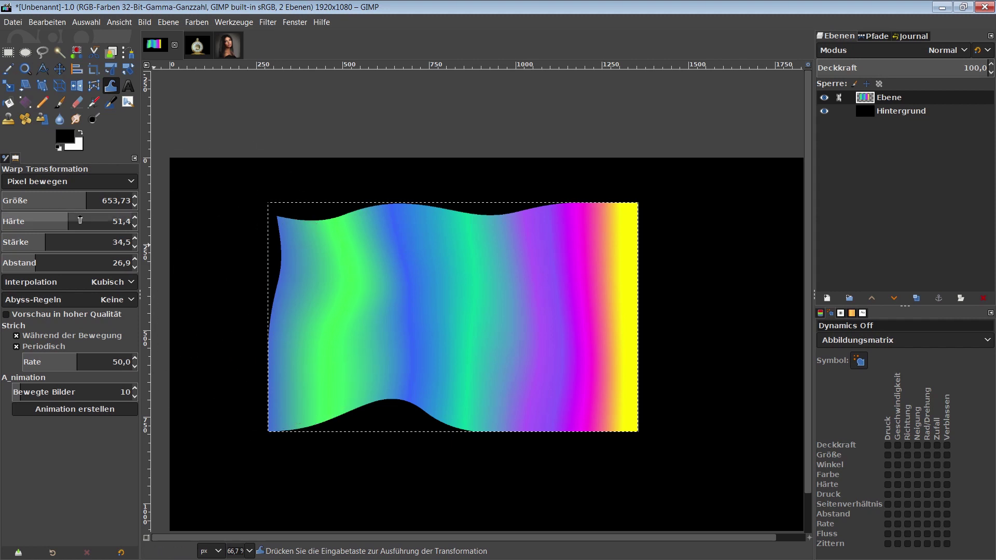
left_click_drag(85, 200, 99, 200)
mouse_move(378, 395)
left_mouse_down()
mouse_move(391, 396)
mouse_move(415, 349)
mouse_move(406, 374)
mouse_move(420, 389)
mouse_move(438, 372)
mouse_move(382, 356)
mouse_move(440, 350)
left_mouse_up()
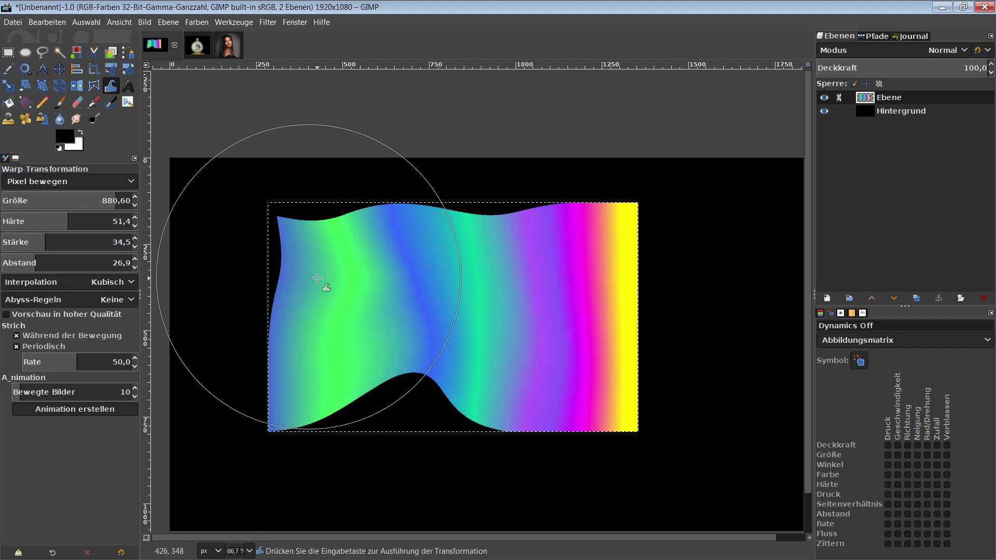
left_click_drag(523, 215, 562, 306)
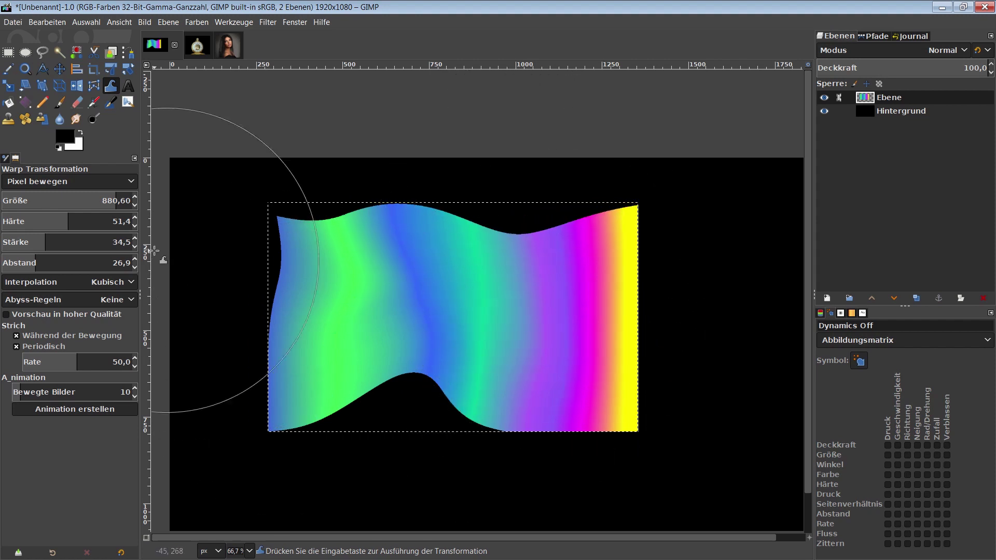
Switch the warp mode to Bereich vergrößern and set the brush size to 40
left_click(36, 179)
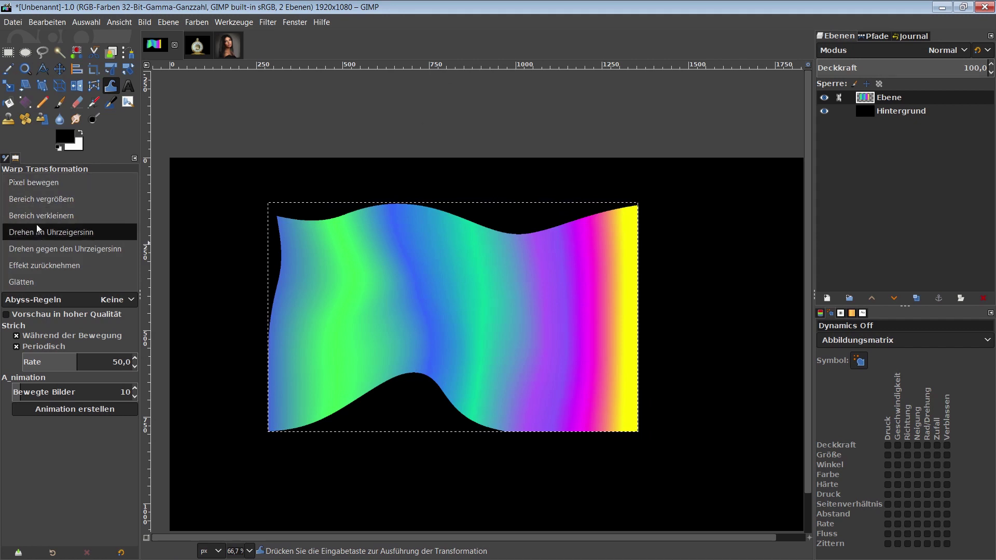
left_click(48, 203)
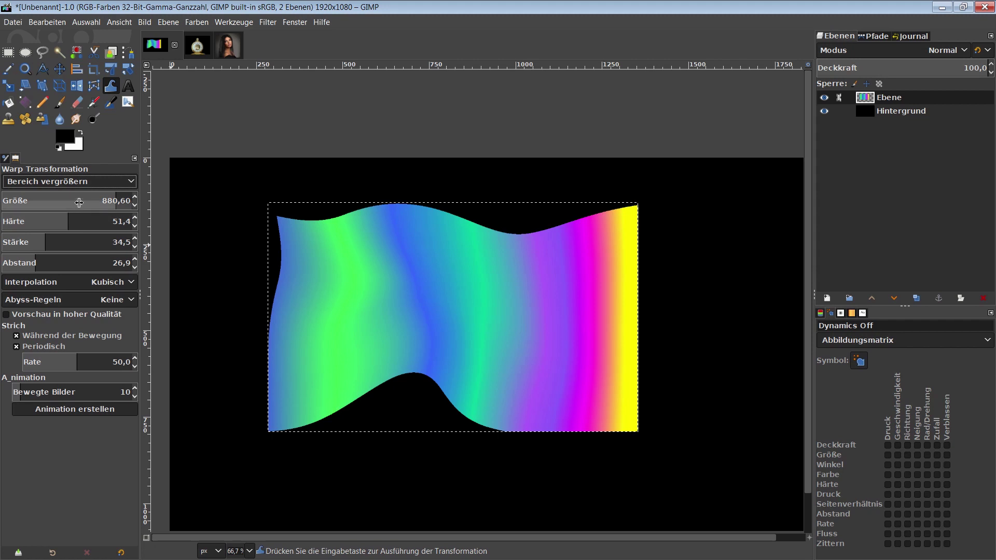
left_click_drag(92, 202, 80, 203)
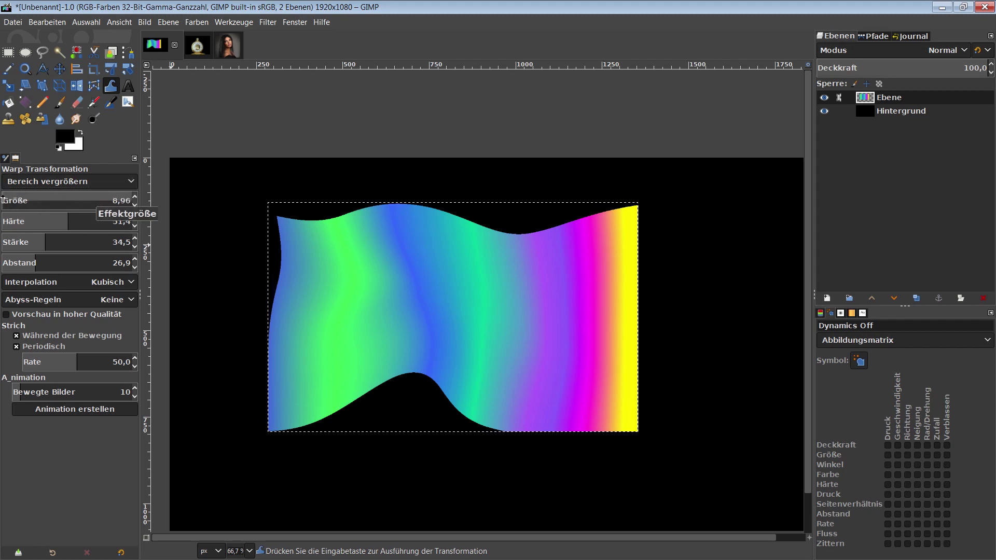
left_click_drag(2, 201, 0, 200)
type("40")
key("Return")
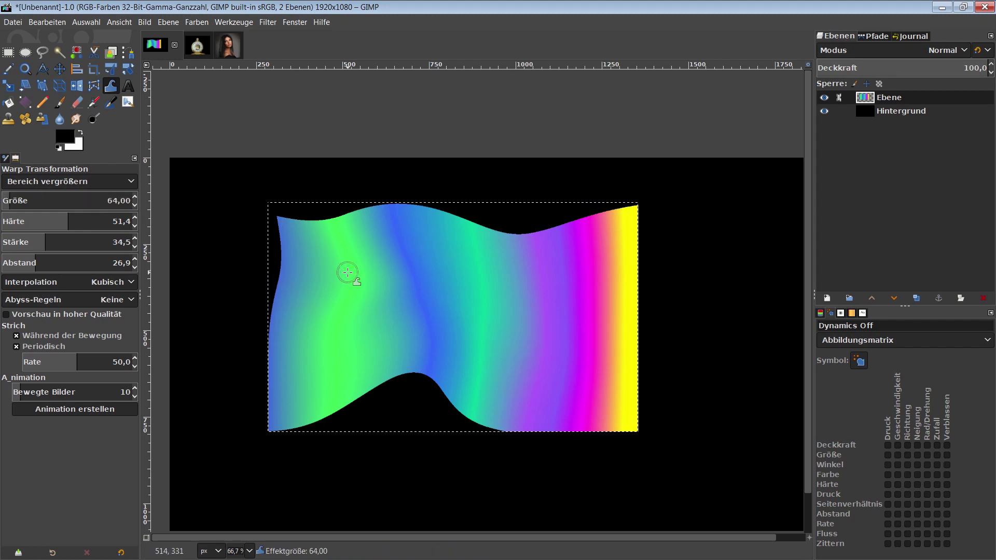
Bring the brush to about 300 with the bracket keys, then bloat the upper-left green area and top edge
key("bracketright")
key("bracketright")
key("bracketright")
key("bracketright")
key("bracketright")
key("bracketright")
key("bracketright")
key("bracketright")
key("bracketright")
key("backslash")
key("bracketright")
key("bracketleft")
key("bracketleft")
key("bracketright")
key("bracketright")
key("bracketright")
key("bracketright")
key("bracketright")
key("bracketright")
key("bracketright")
key("bracketright")
key("bracketright")
key("bracketright")
key("bracketright")
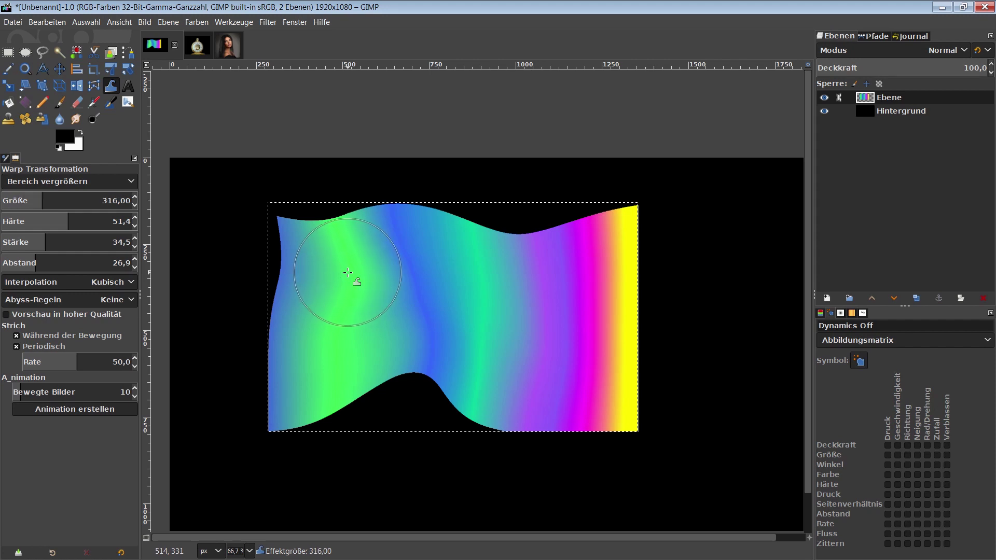
key("bracketright")
key("bracketleft")
key("bracketleft")
key("bracketleft")
key("bracketleft")
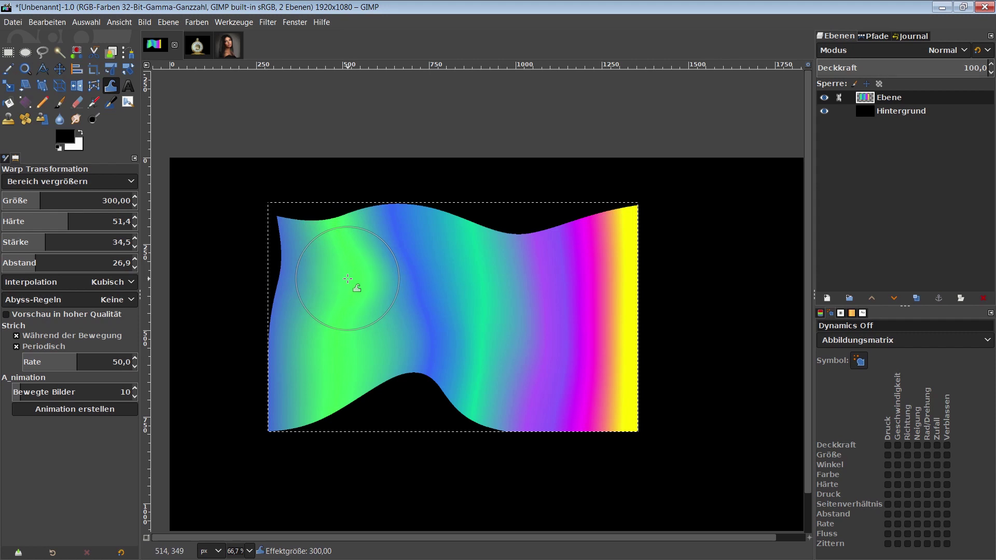
left_click_drag(348, 278, 456, 278)
mouse_move(430, 228)
left_mouse_down()
mouse_move(310, 224)
mouse_move(281, 239)
left_mouse_up()
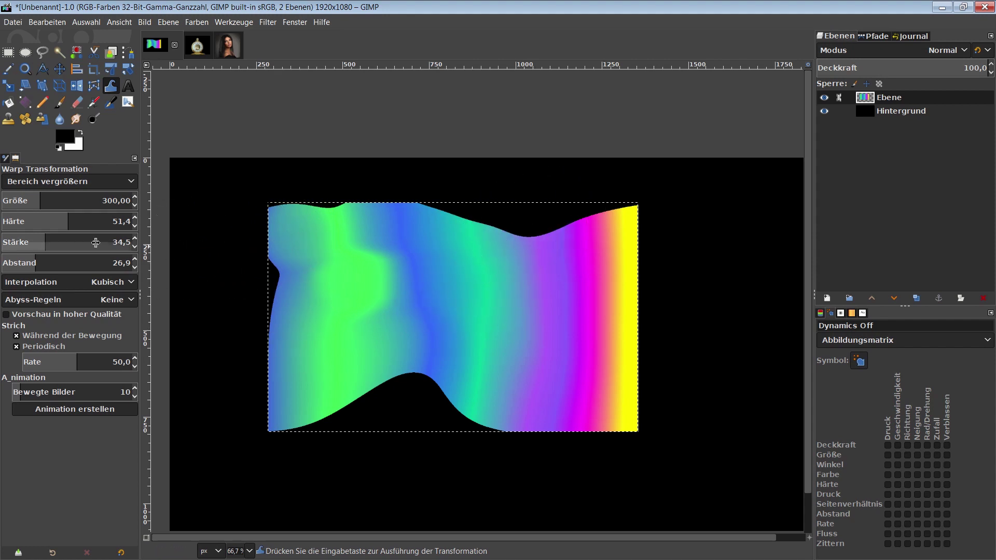
Pinch the upper-left colour bands with two Bereich verkleinern warp strokes
left_click(27, 188)
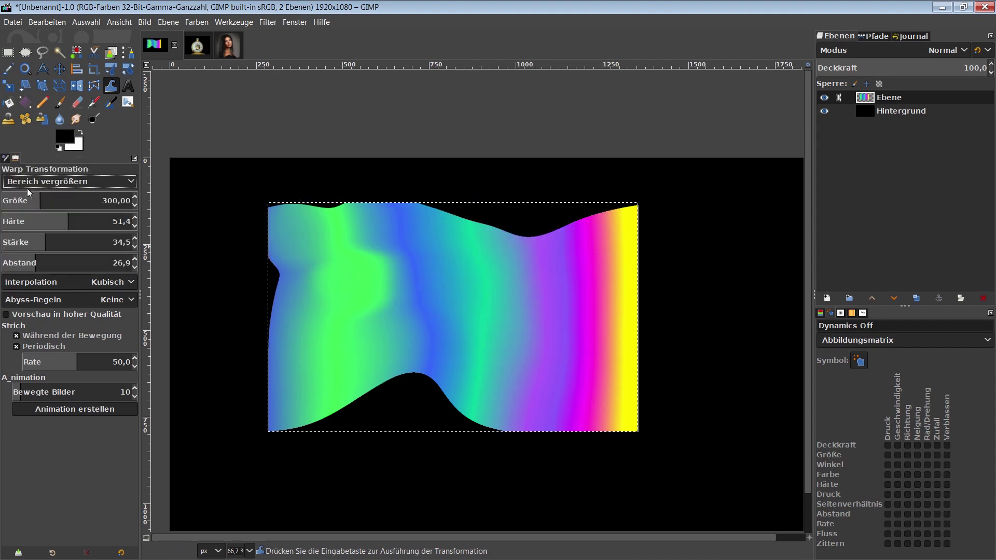
left_click(33, 201)
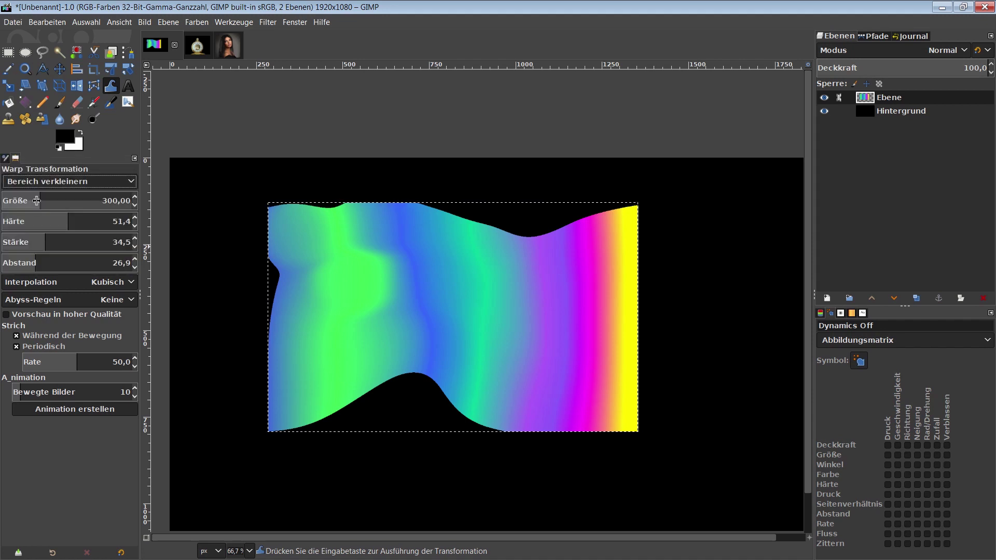
mouse_move(238, 213)
left_mouse_down()
mouse_move(434, 222)
mouse_move(430, 244)
mouse_move(381, 304)
mouse_move(238, 249)
mouse_move(321, 280)
mouse_move(398, 273)
mouse_move(351, 285)
mouse_move(382, 289)
mouse_move(337, 289)
mouse_move(400, 285)
mouse_move(343, 272)
mouse_move(334, 312)
mouse_move(448, 356)
left_mouse_up()
mouse_move(427, 297)
left_mouse_down()
mouse_move(467, 256)
mouse_move(456, 366)
mouse_move(261, 343)
mouse_move(280, 298)
left_mouse_up()
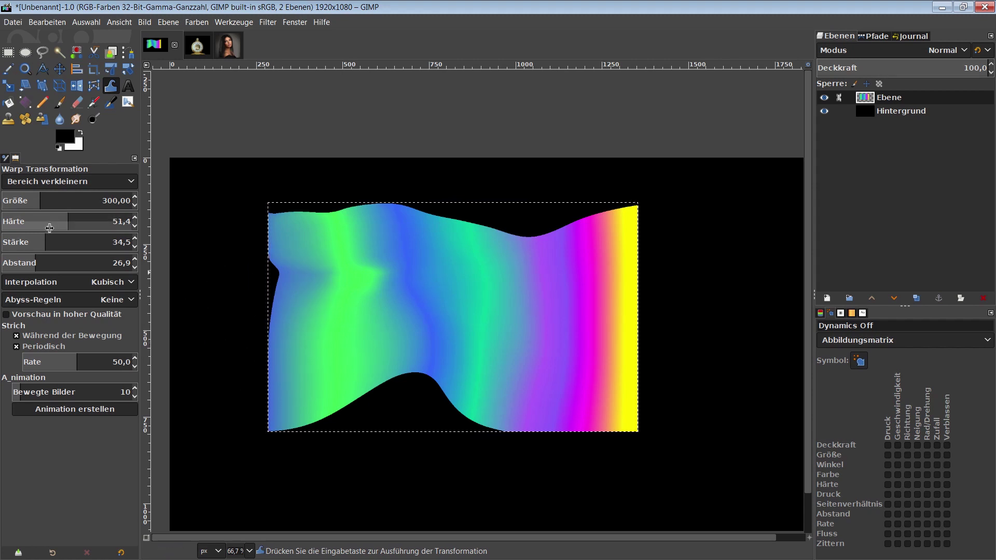
Set clockwise-rotate warp mode at size about 415 and swirl the top-right corner, top dip and bottom bump
left_click(25, 181)
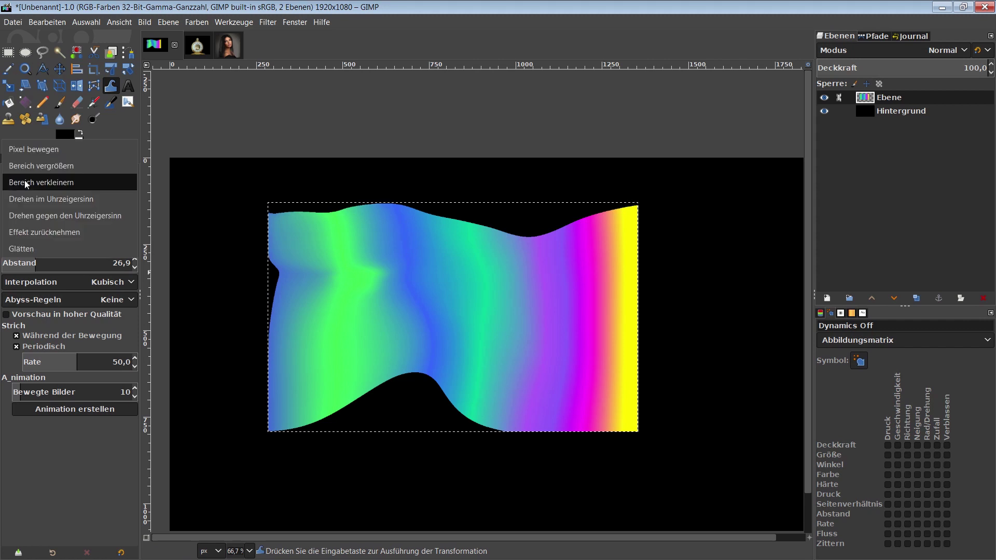
left_click(41, 201)
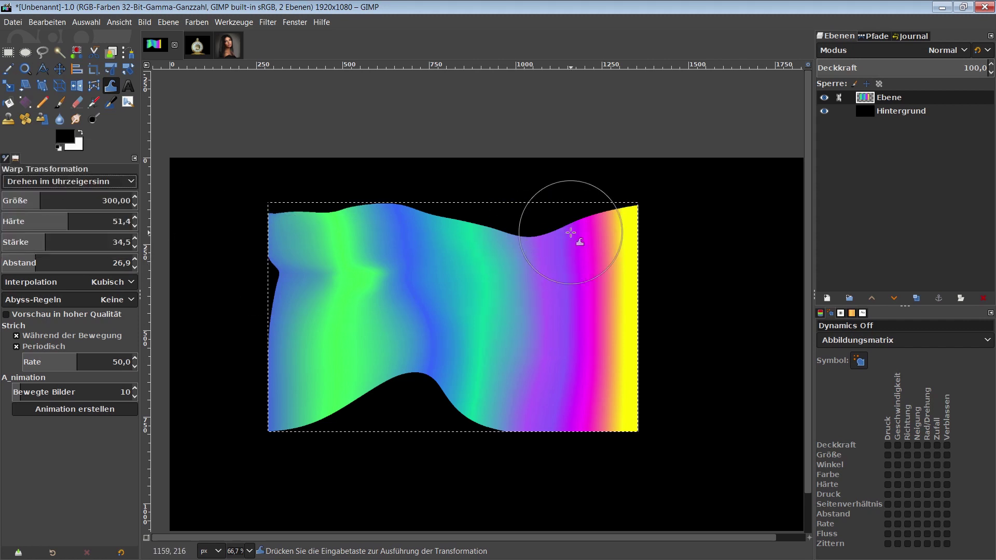
left_click_drag(29, 203, 55, 202)
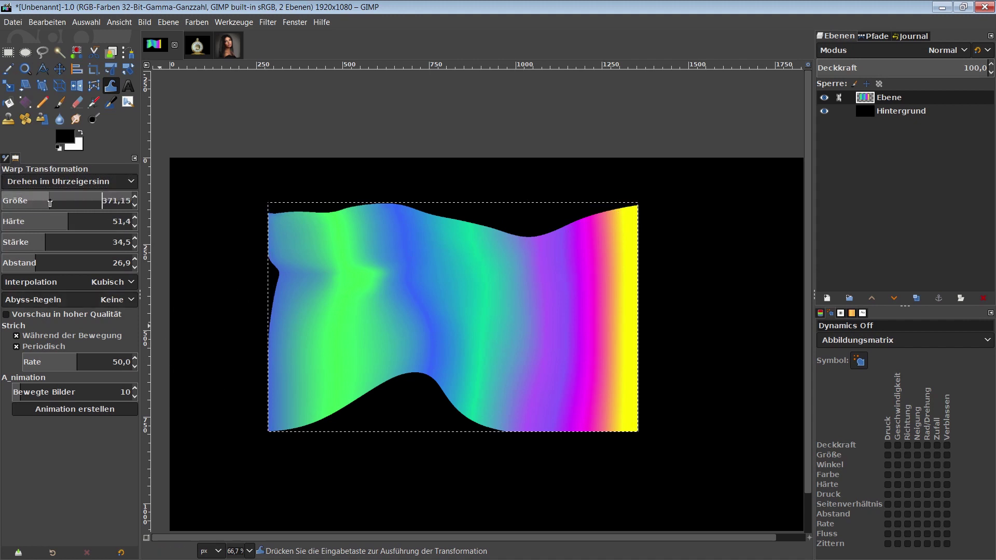
left_click_drag(637, 212, 634, 233)
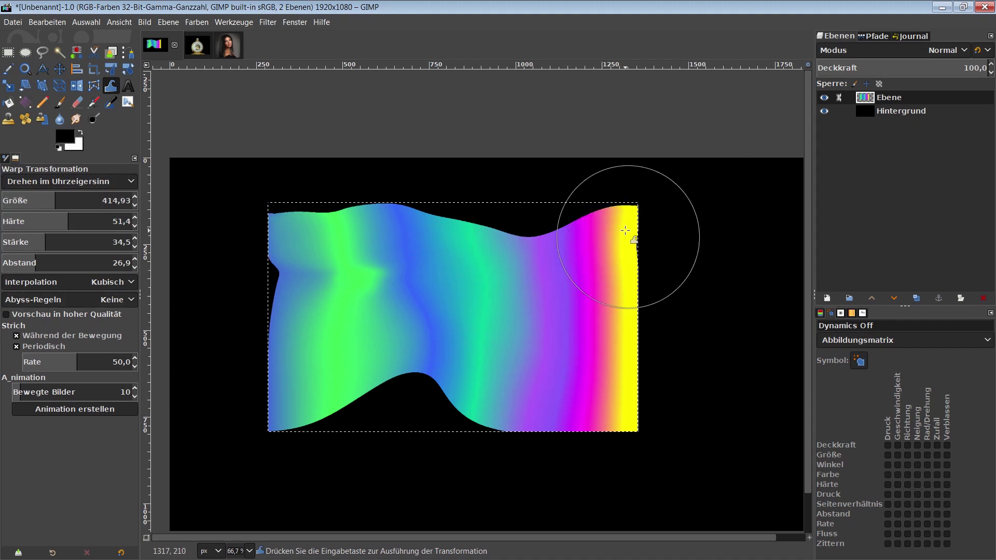
mouse_move(553, 285)
left_mouse_down()
mouse_move(522, 199)
mouse_move(589, 233)
left_mouse_up()
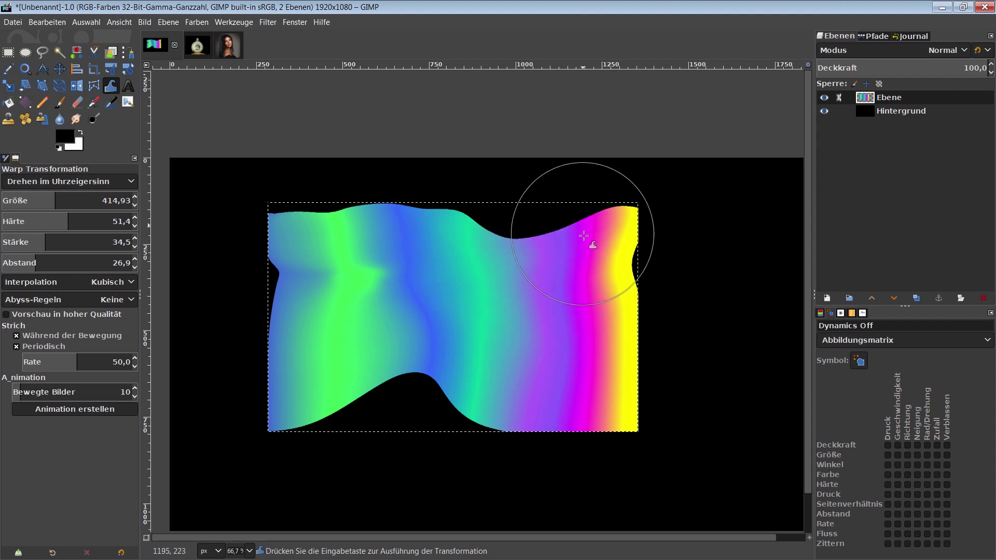
mouse_move(409, 373)
left_mouse_down()
mouse_move(363, 327)
mouse_move(247, 394)
mouse_move(285, 271)
mouse_move(285, 313)
mouse_move(387, 282)
mouse_move(303, 268)
mouse_move(334, 322)
mouse_move(311, 289)
mouse_move(345, 228)
mouse_move(428, 297)
left_mouse_up()
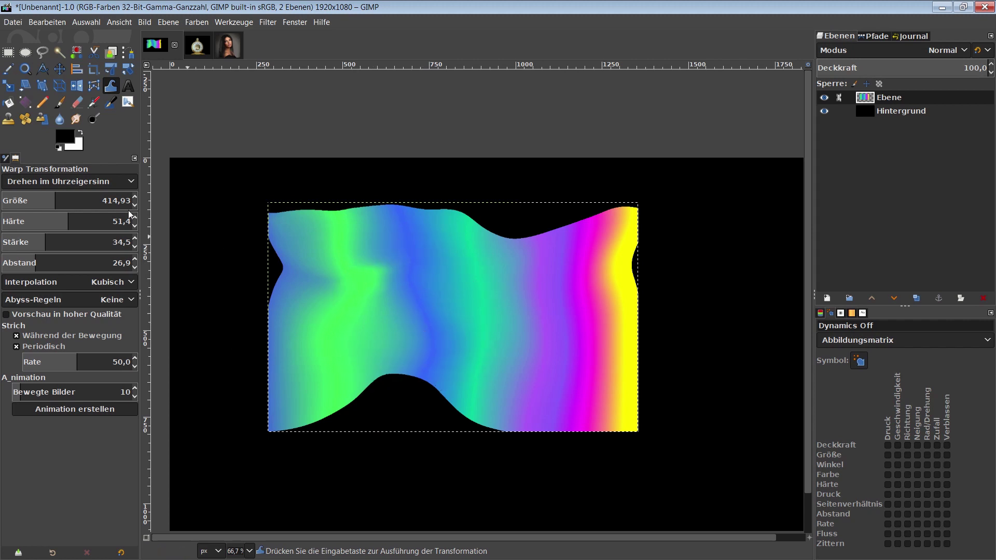
Enlarge the brush to about 705 and swirl the gradient's left half and top edge
left_click(94, 202)
left_click_drag(95, 203, 97, 203)
mouse_move(196, 258)
left_mouse_down()
mouse_move(318, 298)
mouse_move(382, 267)
mouse_move(471, 319)
mouse_move(324, 226)
mouse_move(343, 244)
mouse_move(407, 211)
mouse_move(338, 248)
mouse_move(368, 222)
mouse_move(484, 251)
mouse_move(481, 371)
mouse_move(462, 246)
mouse_move(513, 184)
mouse_move(495, 325)
mouse_move(418, 337)
mouse_move(198, 271)
left_mouse_up()
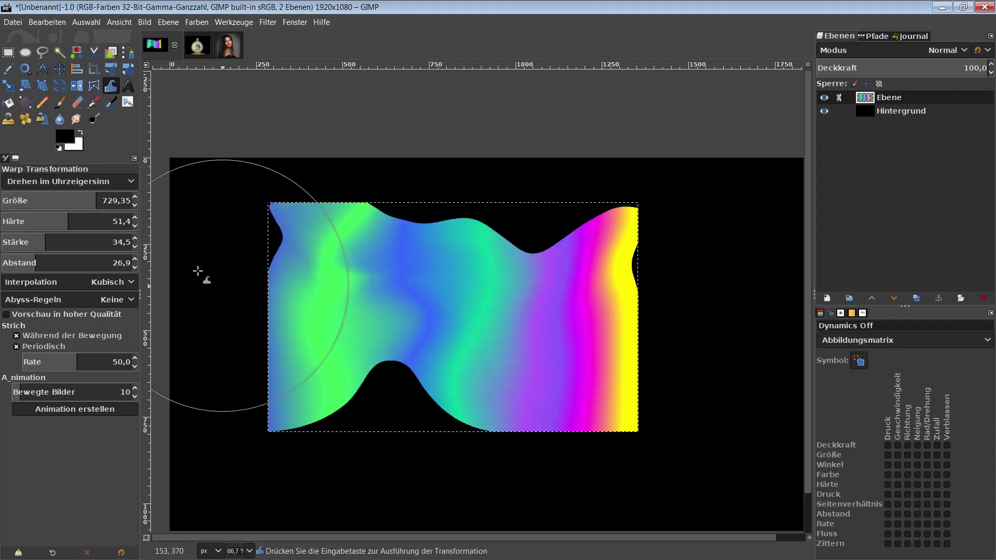
Swirl the bottom black bump with two strokes in Drehen gegen den Uhrzeigersinn mode
left_click(44, 183)
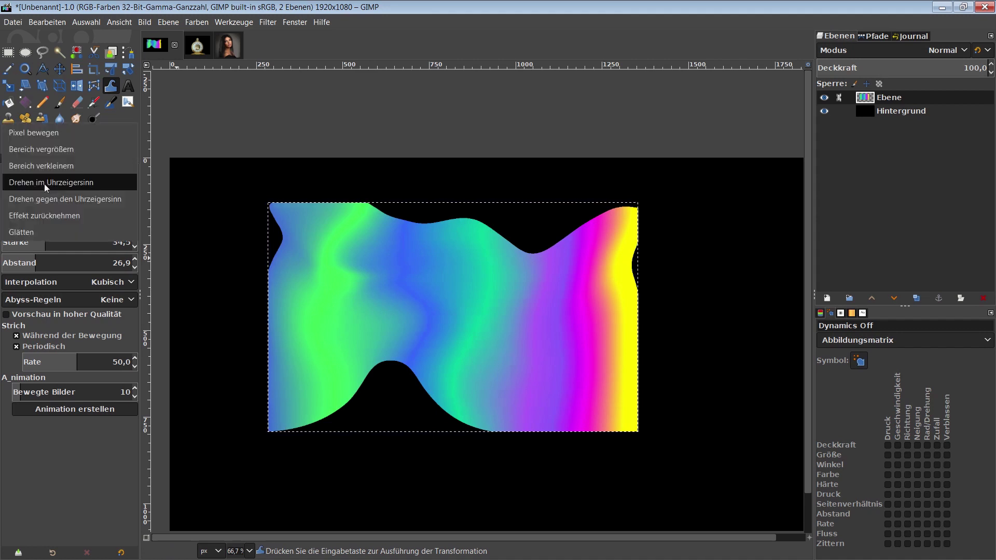
left_click(54, 199)
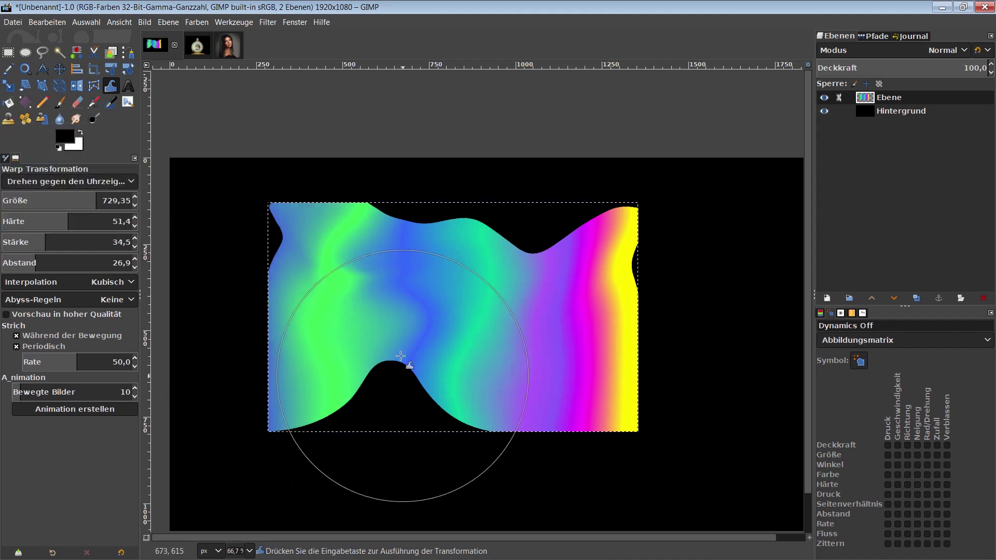
left_click_drag(352, 346, 360, 349)
mouse_move(404, 365)
left_mouse_down()
mouse_move(351, 326)
mouse_move(440, 337)
mouse_move(413, 301)
mouse_move(407, 312)
mouse_move(498, 326)
left_mouse_up()
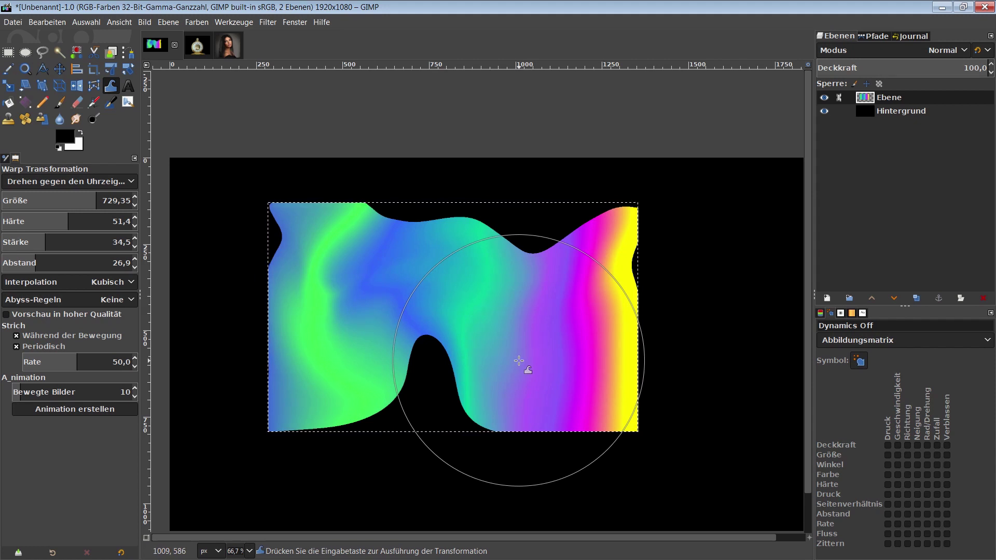
left_click(58, 185)
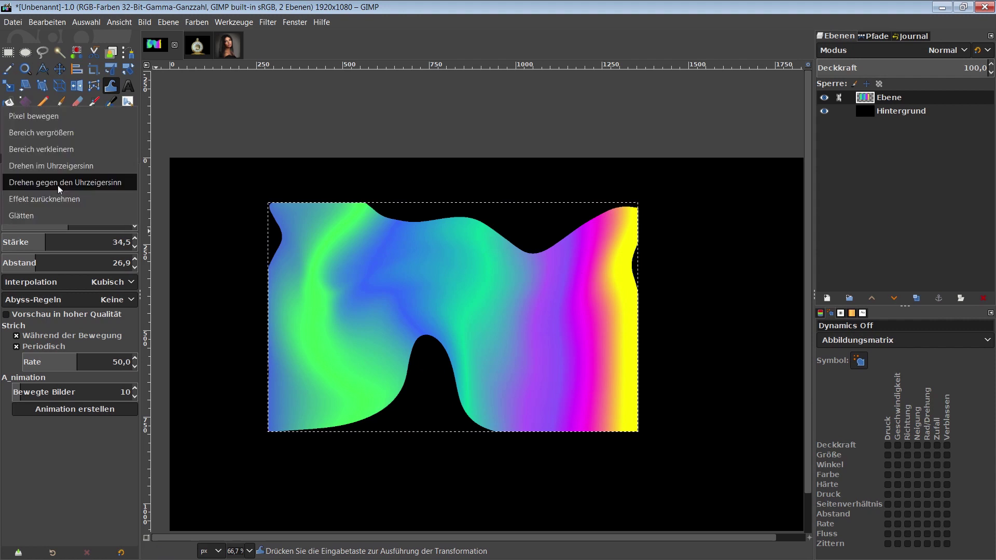
Flatten the wavy top edge and the bottom bump with Glätten-mode strokes
left_click(42, 215)
mouse_move(375, 245)
left_mouse_down()
mouse_move(499, 234)
mouse_move(445, 296)
left_mouse_up()
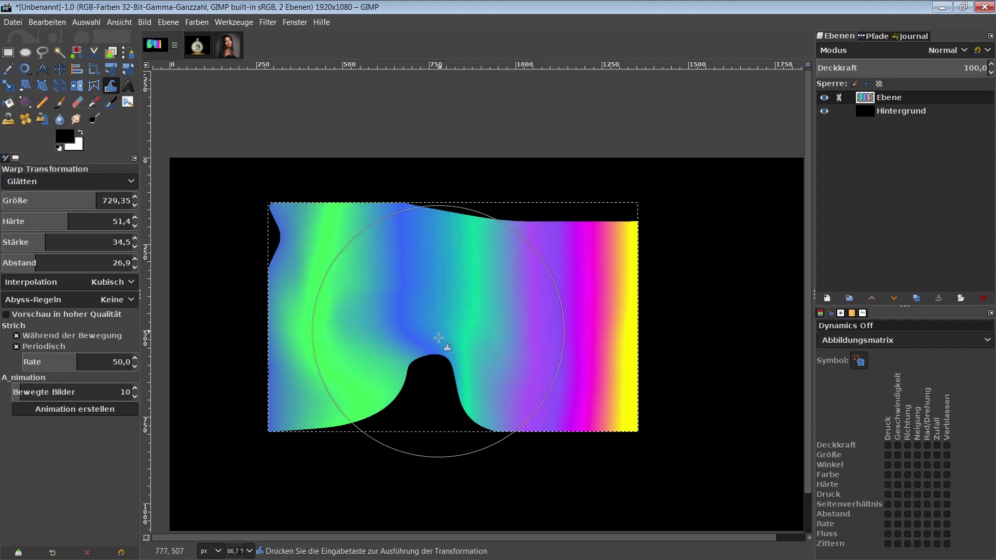
left_click_drag(446, 296, 182, 311)
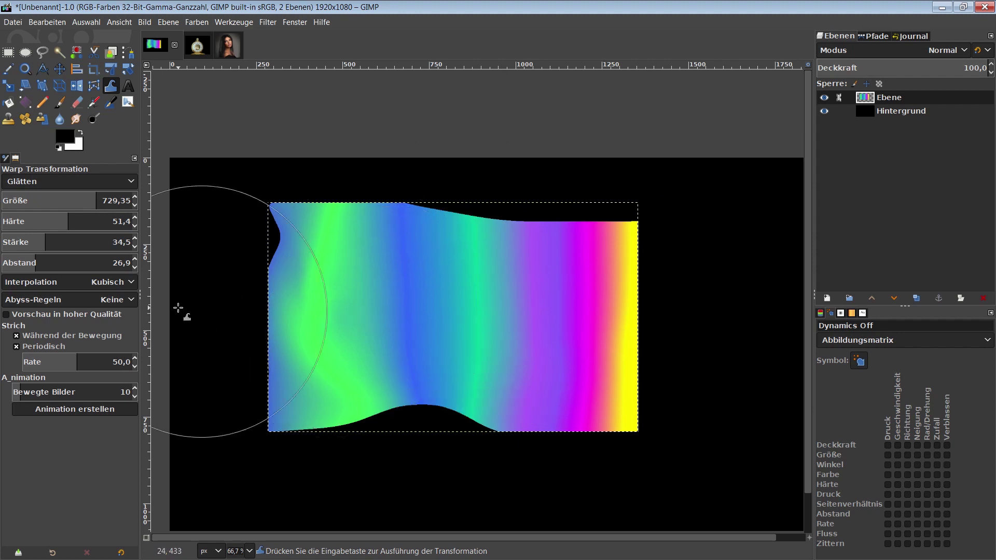
left_click(37, 181)
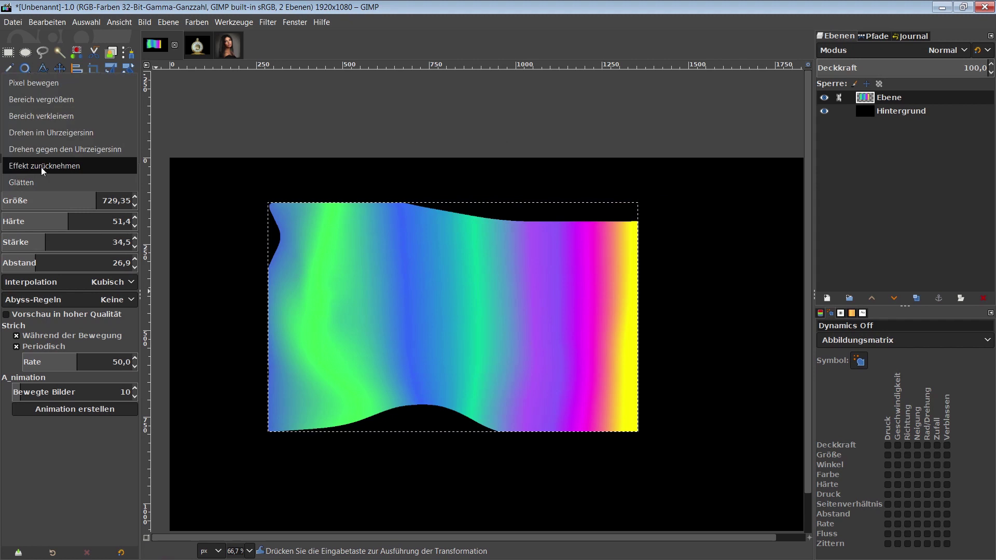
Erase all remaining warps in Effekt zurücknehmen mode, then bring up the pocket-watch image
left_click(42, 167)
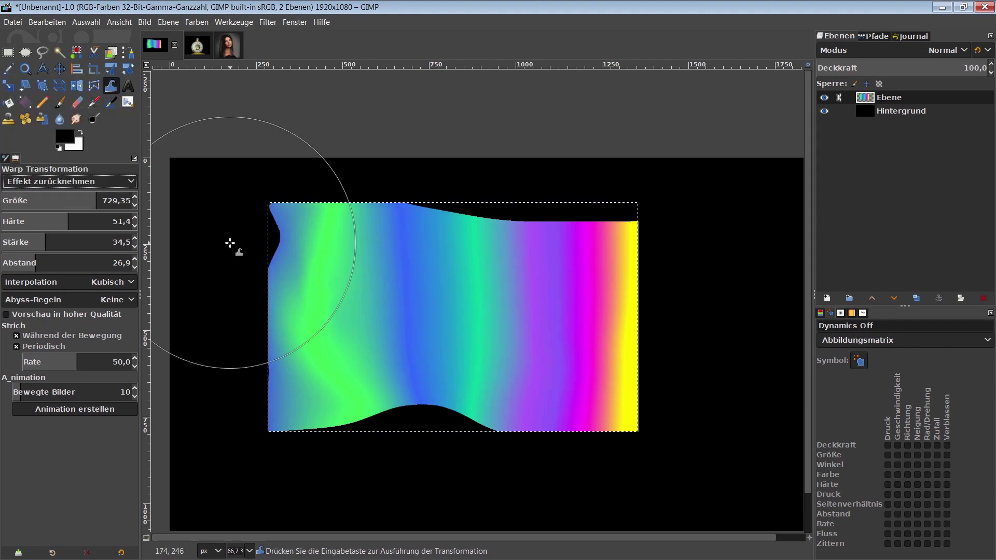
left_click_drag(230, 243, 711, 232)
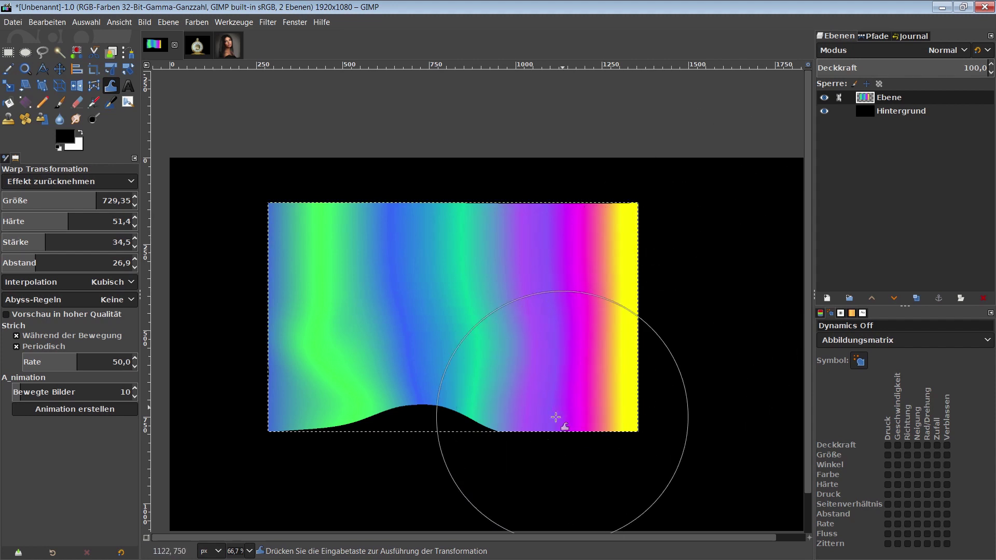
left_click_drag(463, 416, 373, 427)
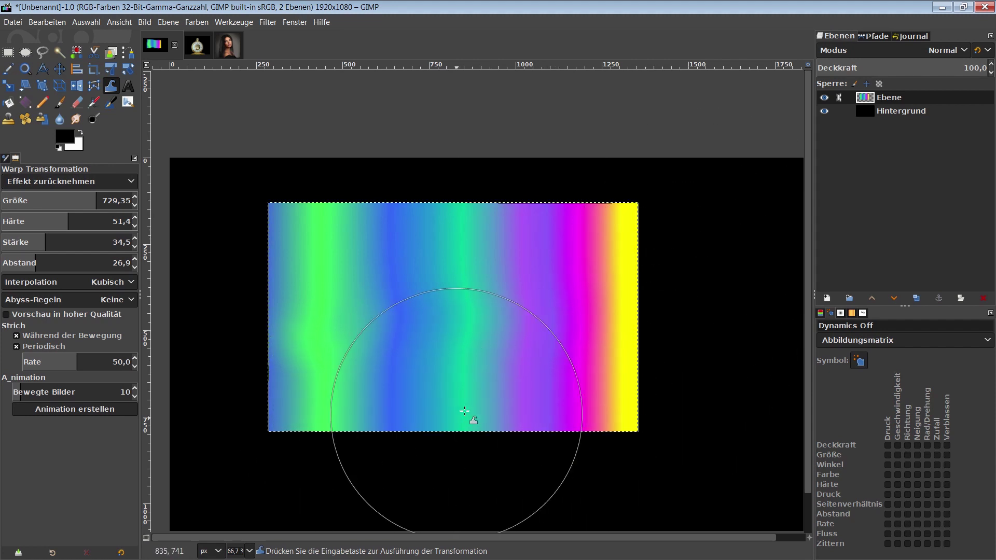
mouse_move(331, 255)
left_mouse_down()
mouse_move(600, 264)
mouse_move(658, 439)
left_mouse_up()
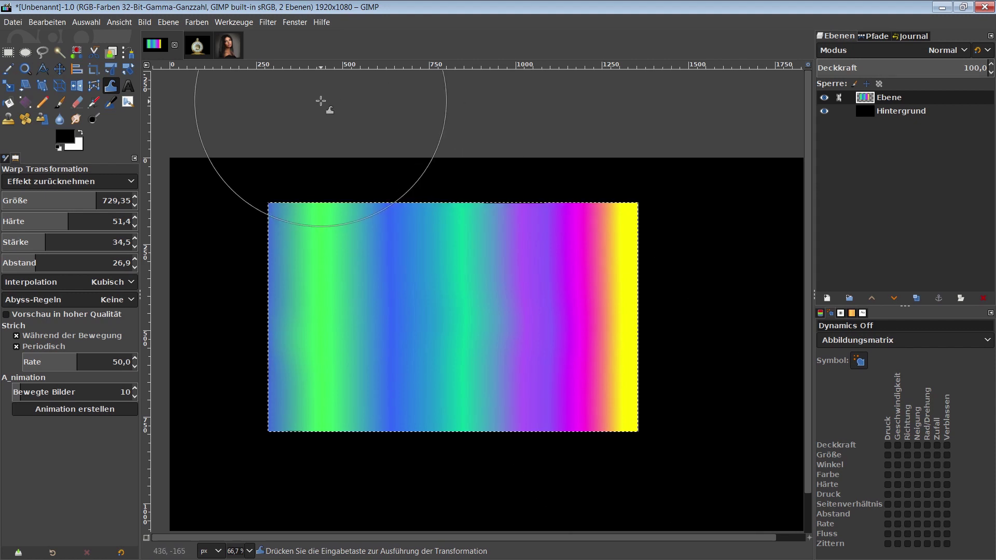
left_click(199, 47)
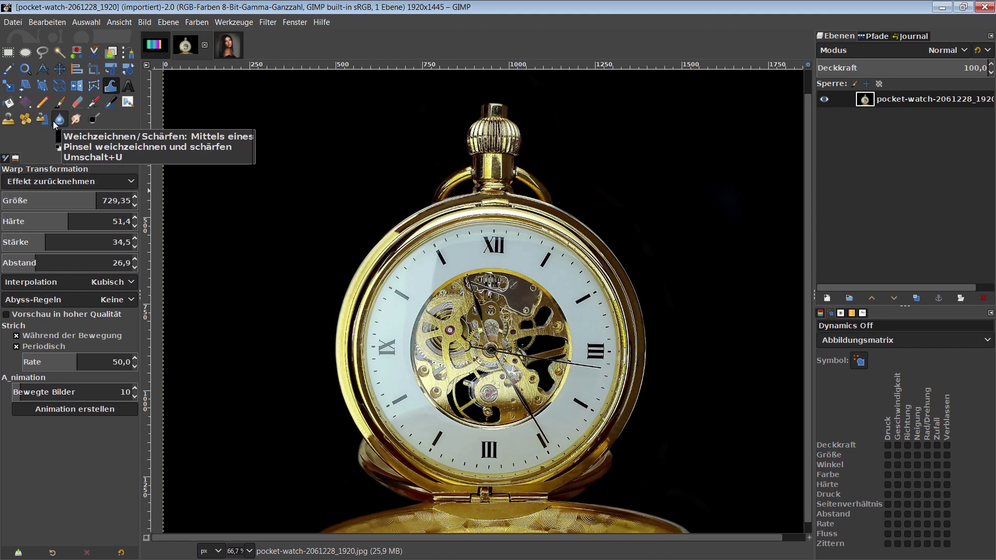
Set the warp mode to clockwise rotation with a brush size of about 335
left_click(46, 180)
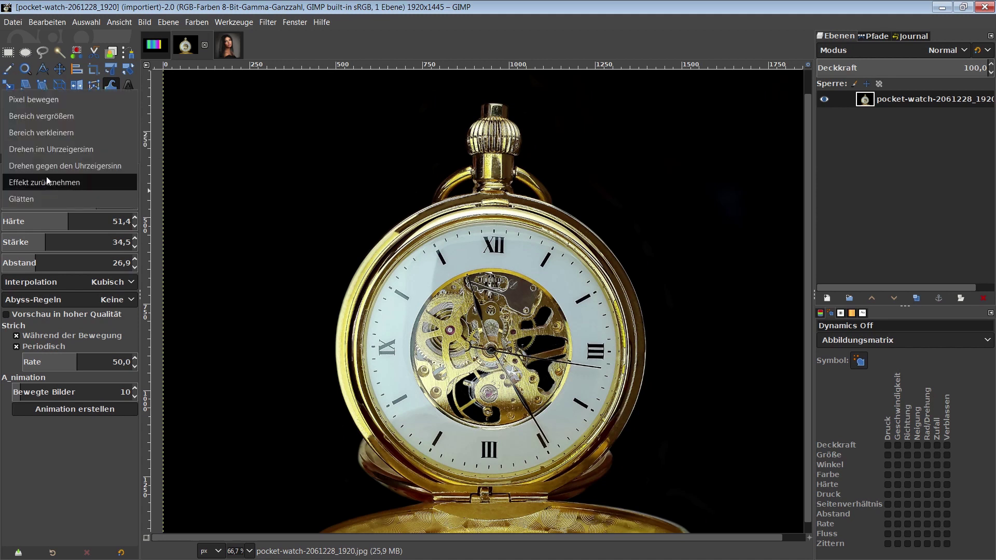
left_click(60, 151)
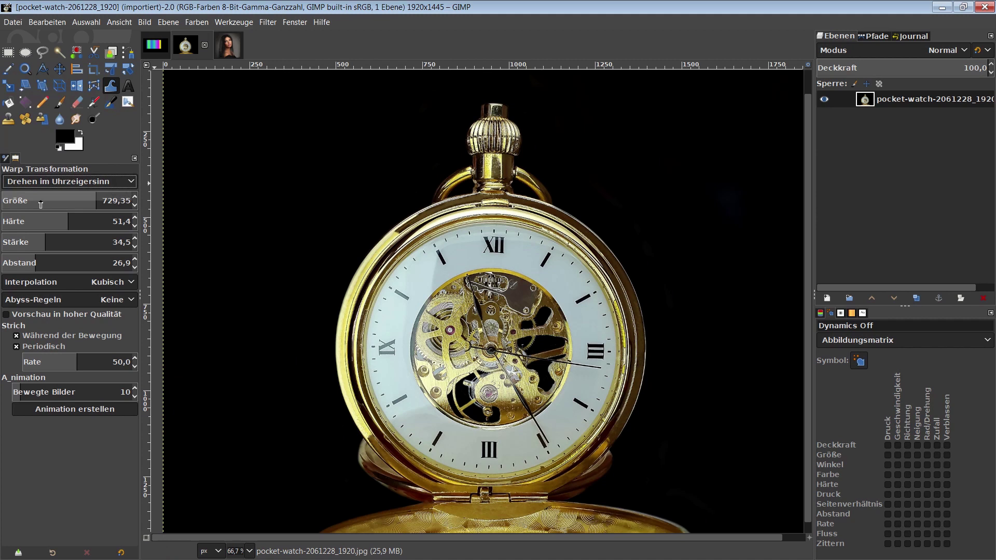
left_click(44, 205)
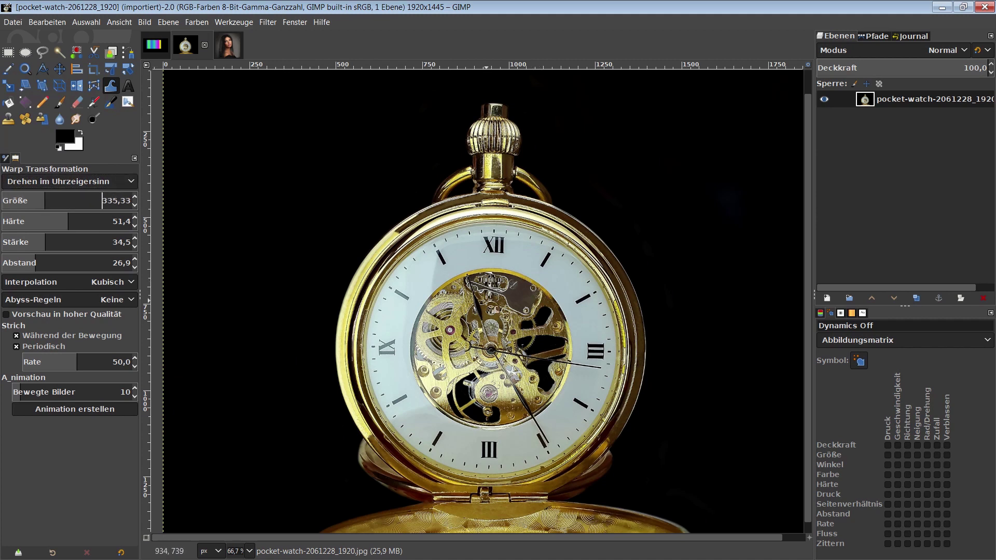
key("minus")
key("minus")
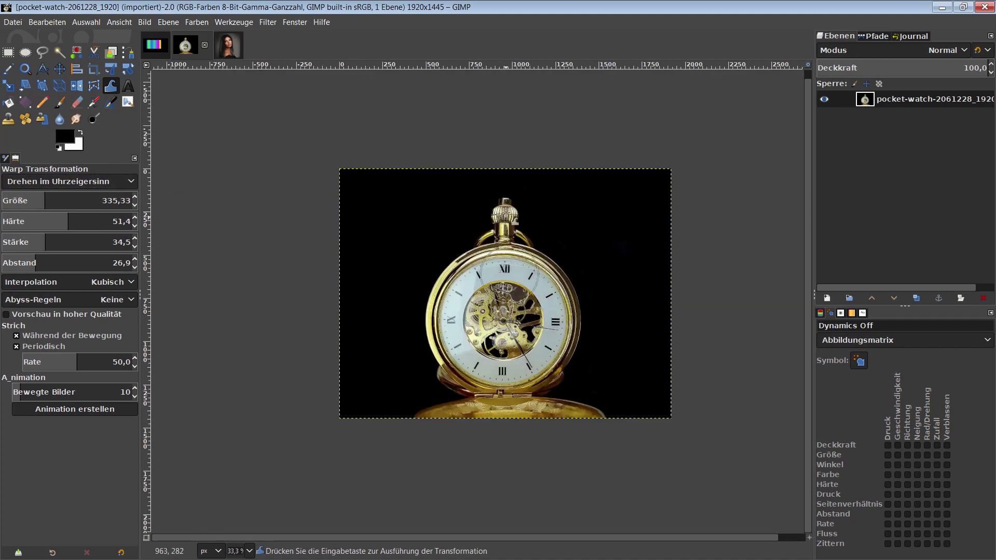
Swirl the watch's central gears and hands clockwise at 100% zoom with a larger brush
left_click_drag(500, 312, 507, 325)
key("1")
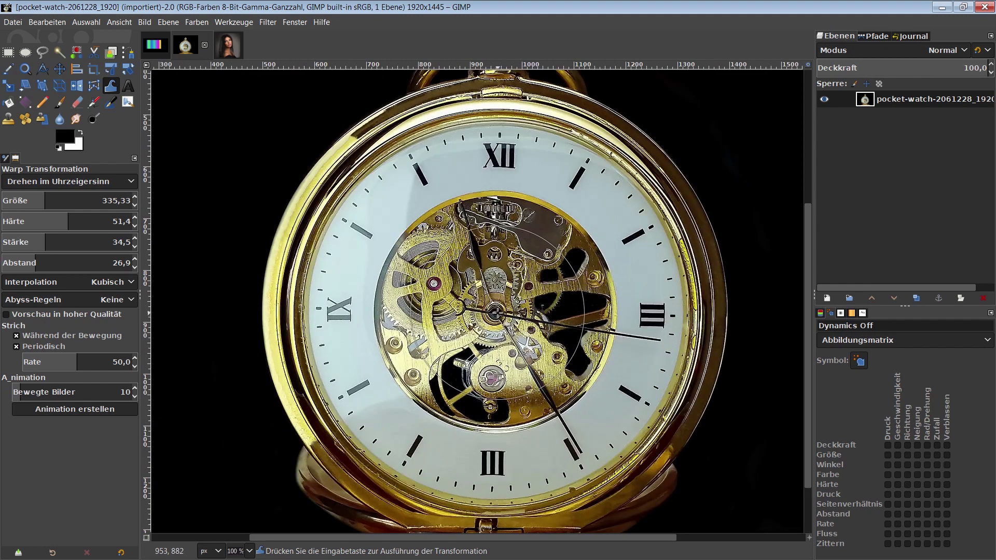
key("bracketright")
key("bracketright")
key("bracketright")
key("bracketright")
key("bracketright")
key("bracketright")
key("bracketright")
key("bracketright")
key("bracketright")
key("bracketright")
key("bracketright")
key("bracketright")
key("bracketright")
key("bracketright")
key("bracketright")
key("bracketright")
key("bracketright")
key("bracketright")
key("bracketright")
key("bracketright")
key("bracketright")
key("bracketright")
key("bracketright")
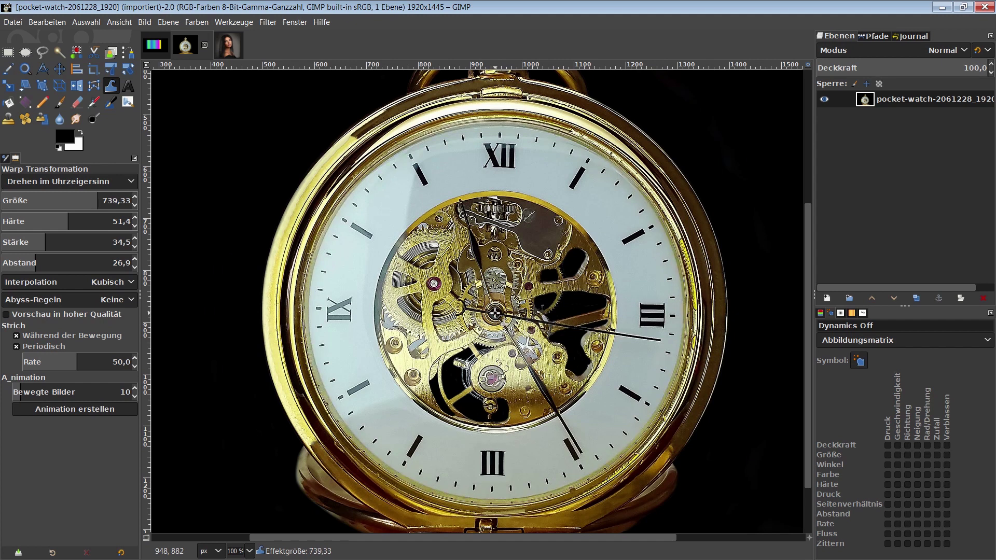
left_click_drag(496, 313, 495, 313)
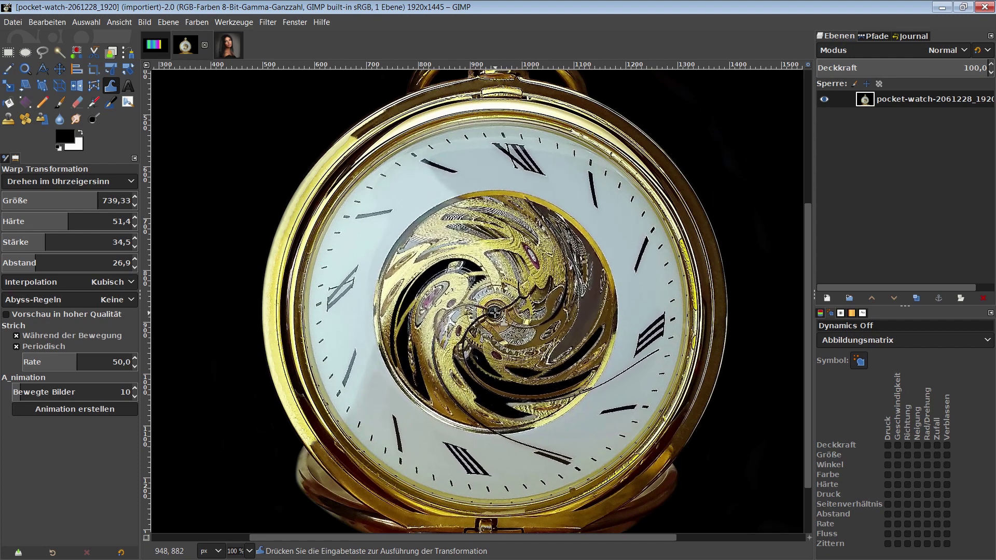
scroll(495, 313, "up", 2)
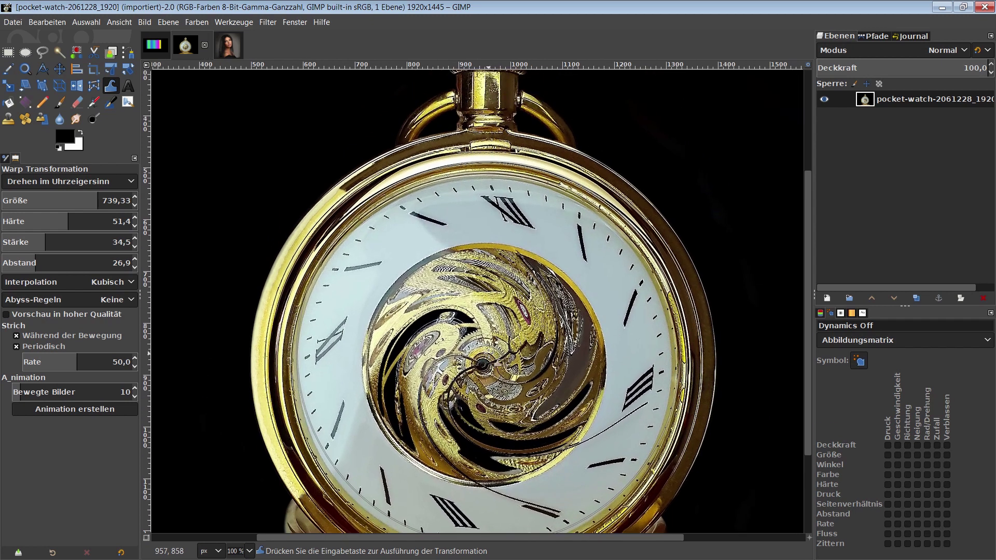
Set the warp brush to about 339 in counter-clockwise rotation mode
scroll(489, 353, "down", 2, "ctrl")
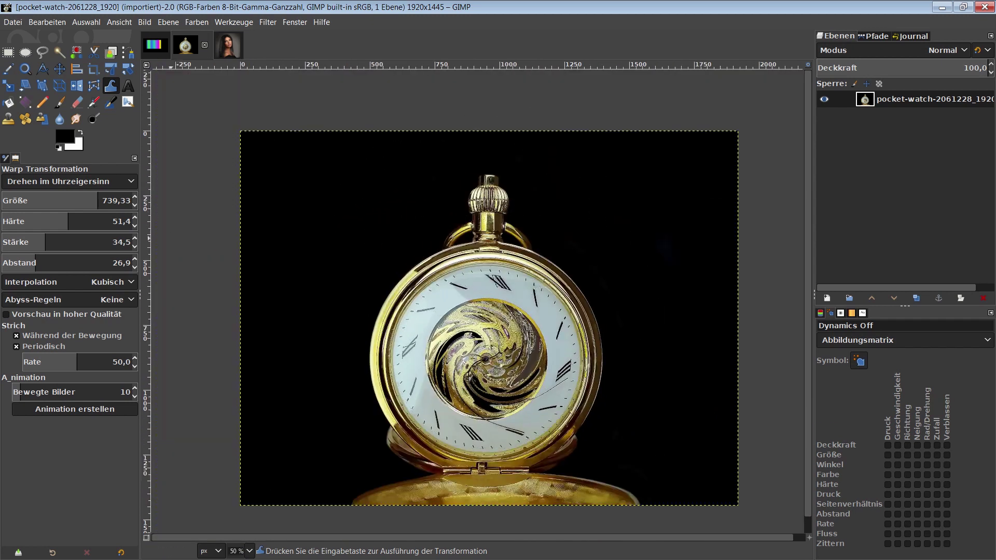
left_click(68, 202)
left_click_drag(68, 202, 45, 202)
left_click(82, 177)
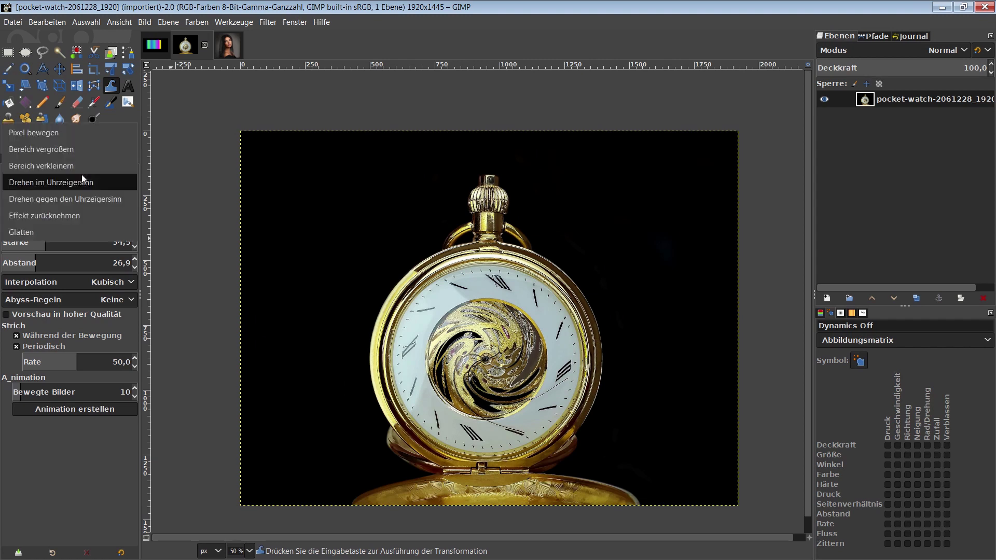
left_click(85, 198)
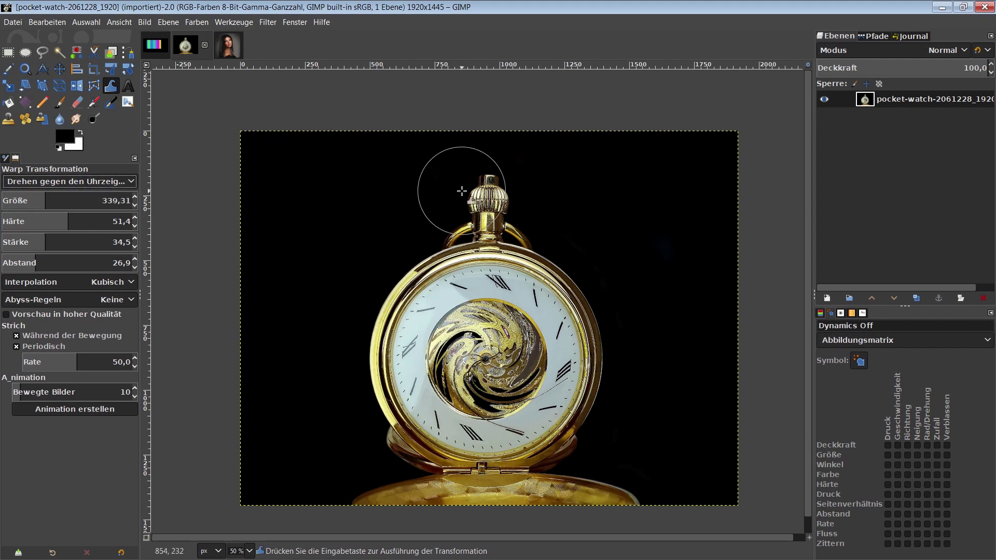
Twist the watch crown and its stem counter-clockwise, undoing the last stroke
left_click_drag(485, 200, 486, 201)
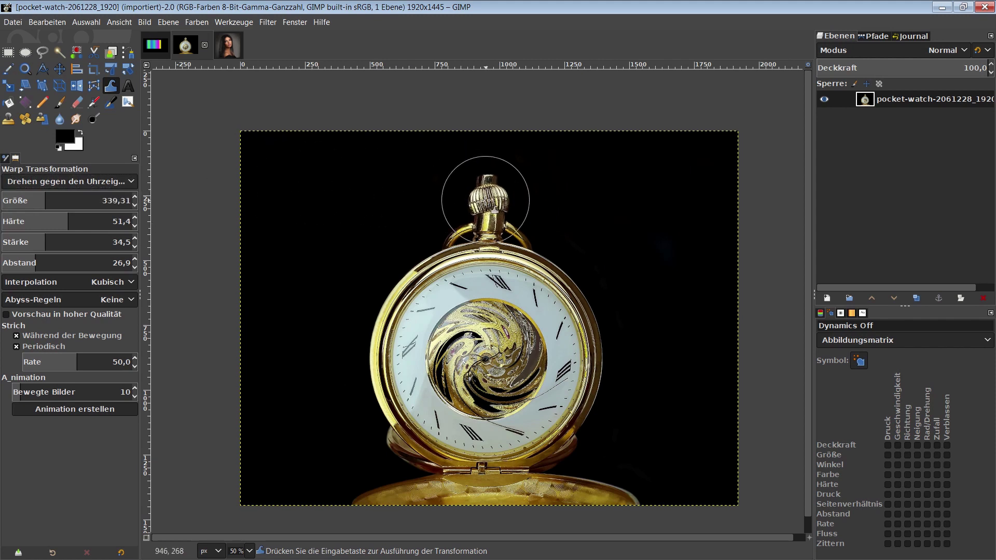
mouse_move(485, 201)
left_mouse_down()
mouse_move(488, 226)
mouse_move(485, 201)
left_mouse_up()
key("ctrl+z")
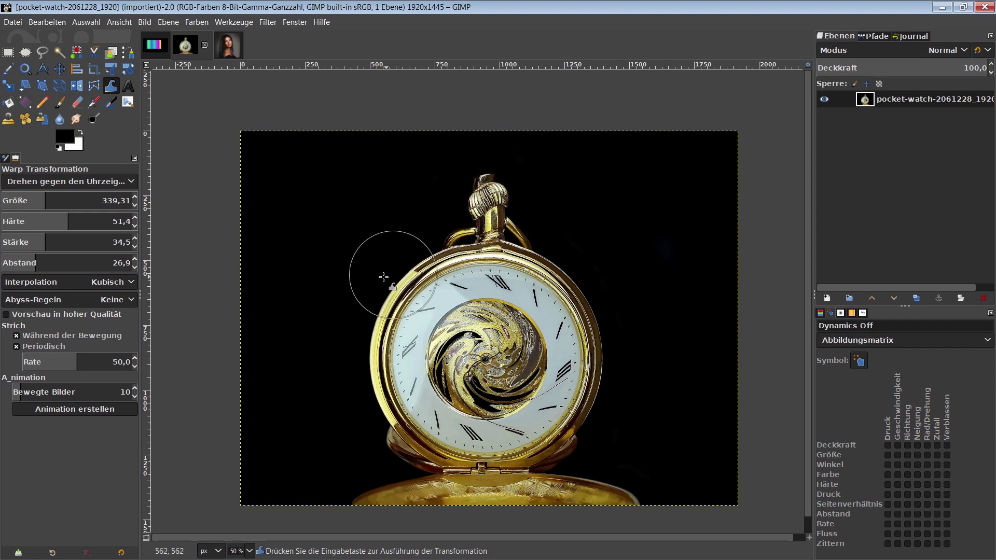
Try pushing the watch crown left in Move mode, then undo it
left_click(52, 183)
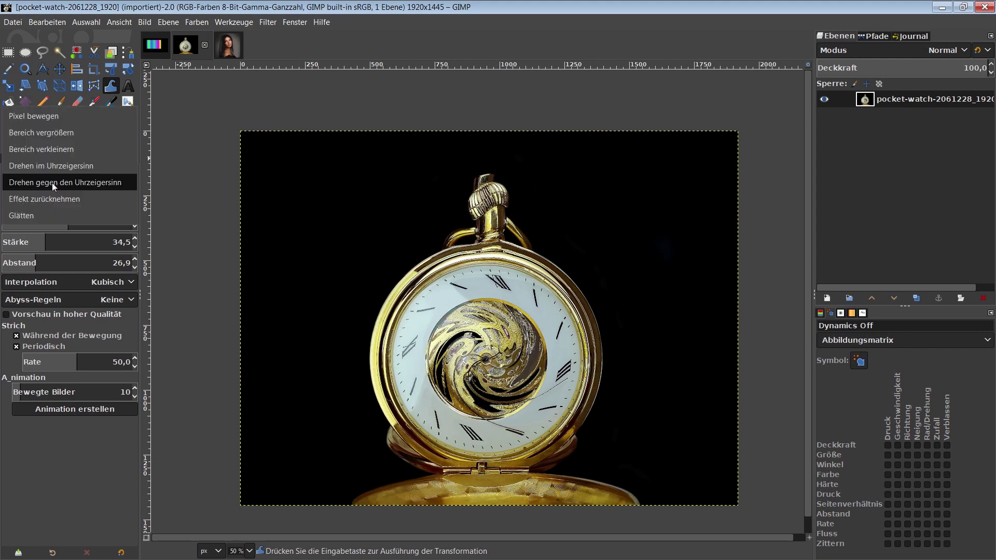
left_click(59, 119)
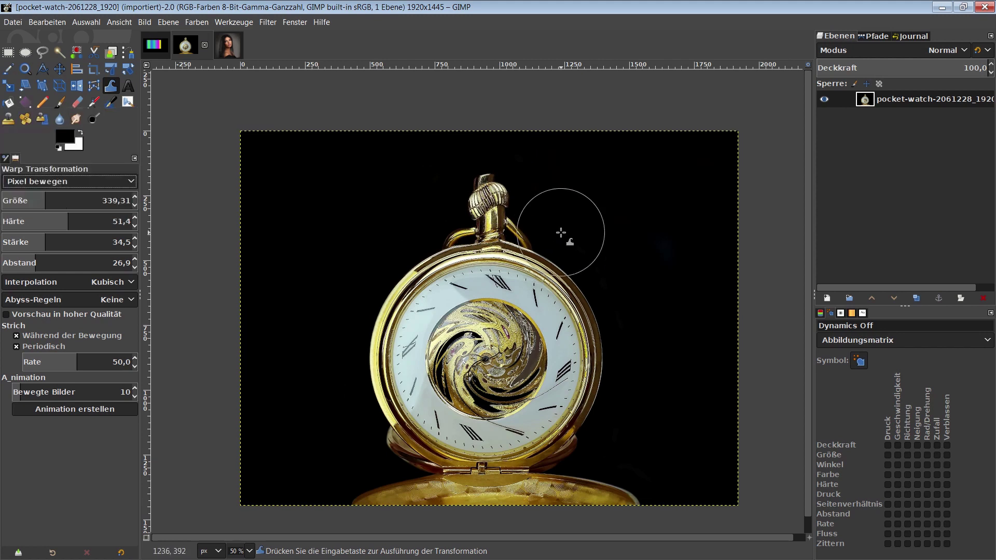
left_click_drag(485, 188, 442, 190)
key("ctrl+z")
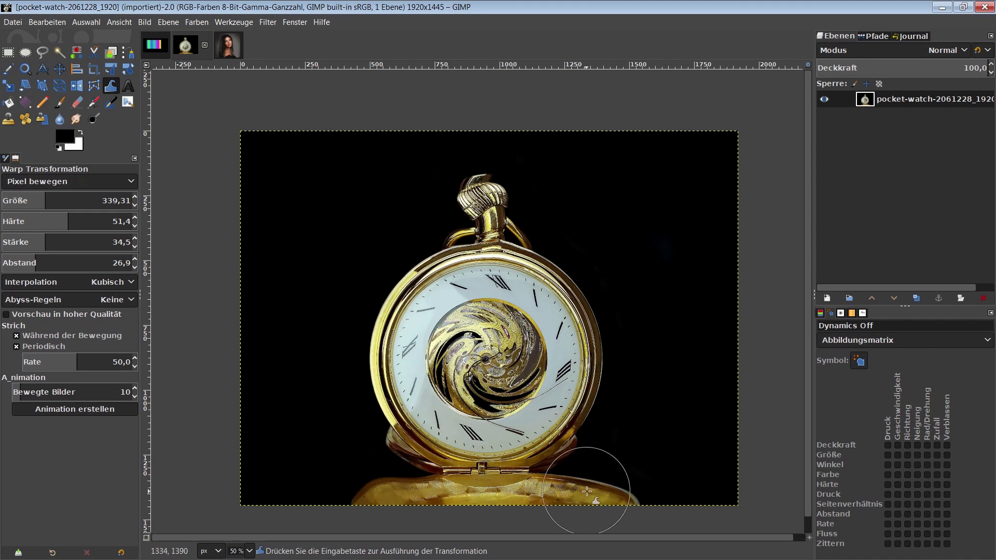
With a brush of about 729, drag the dial into a melted shape and bring up the girl-2647691 portrait
left_click_drag(44, 202, 97, 202)
left_click_drag(367, 344, 504, 347)
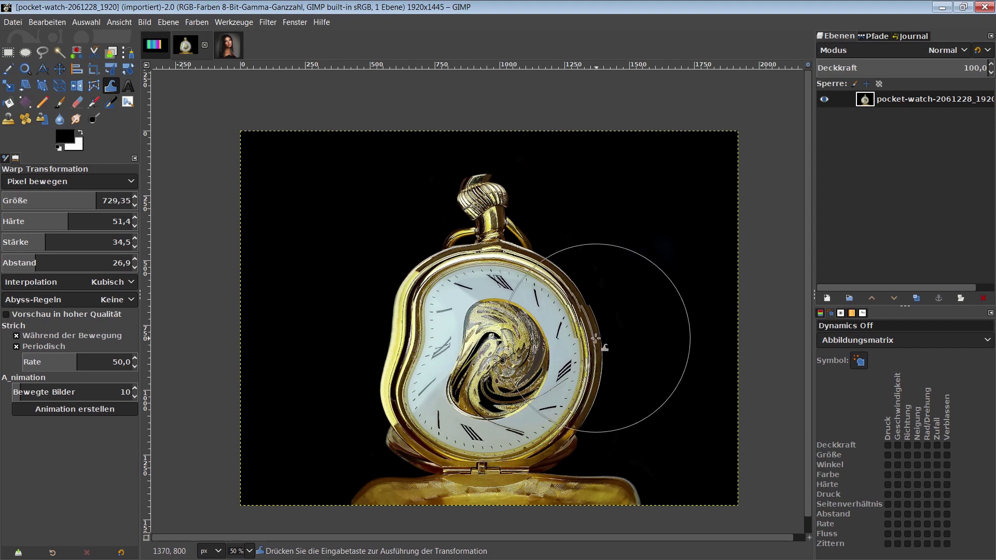
left_click_drag(560, 340, 476, 470)
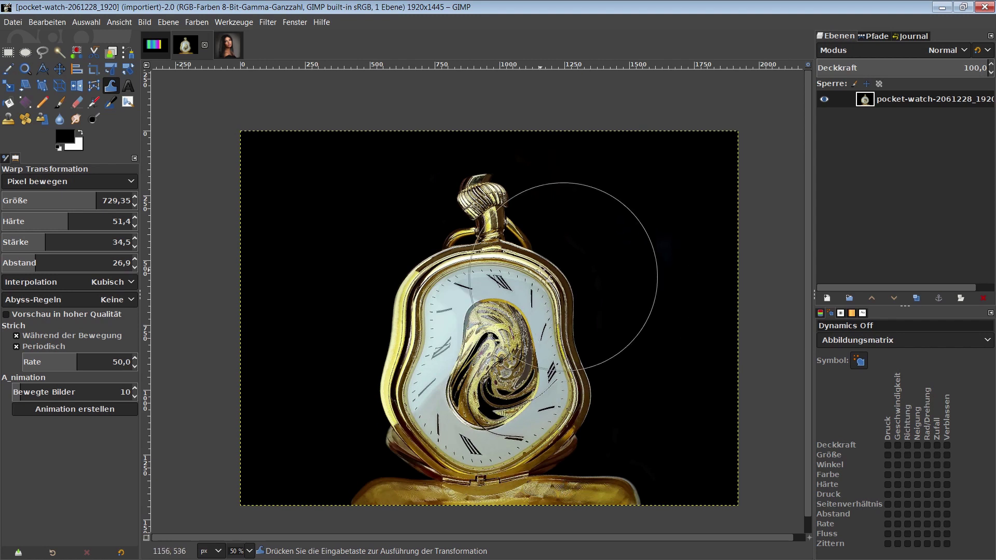
left_click(228, 46)
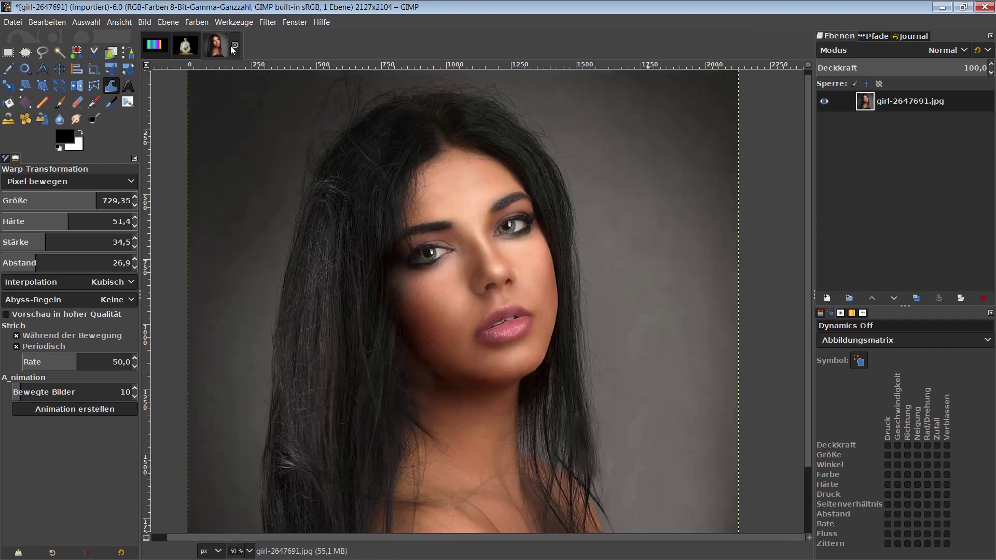
Erase the earlier distortion from the woman's eye in Erase warp mode
scroll(524, 280, "up", 1, "ctrl")
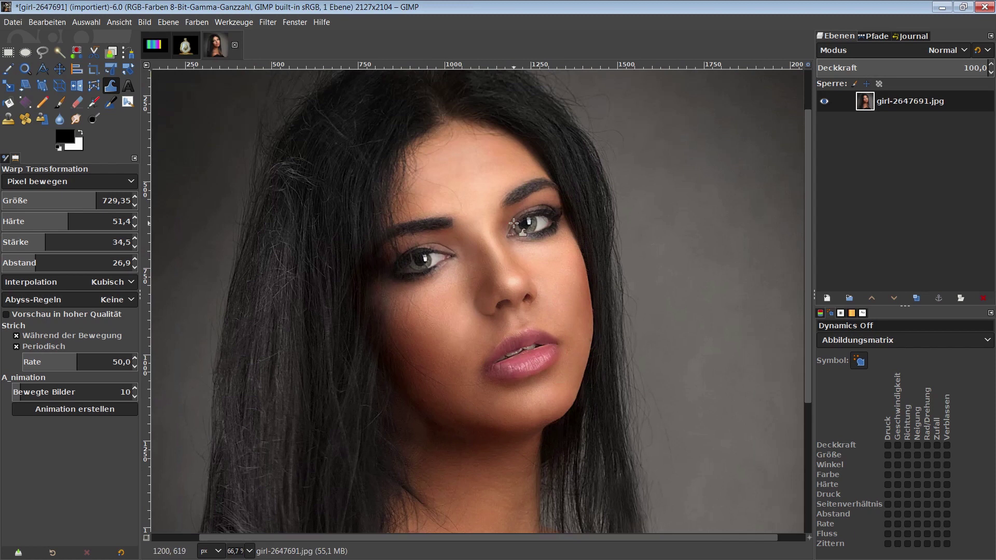
left_click_drag(514, 223, 413, 265)
left_click(421, 260)
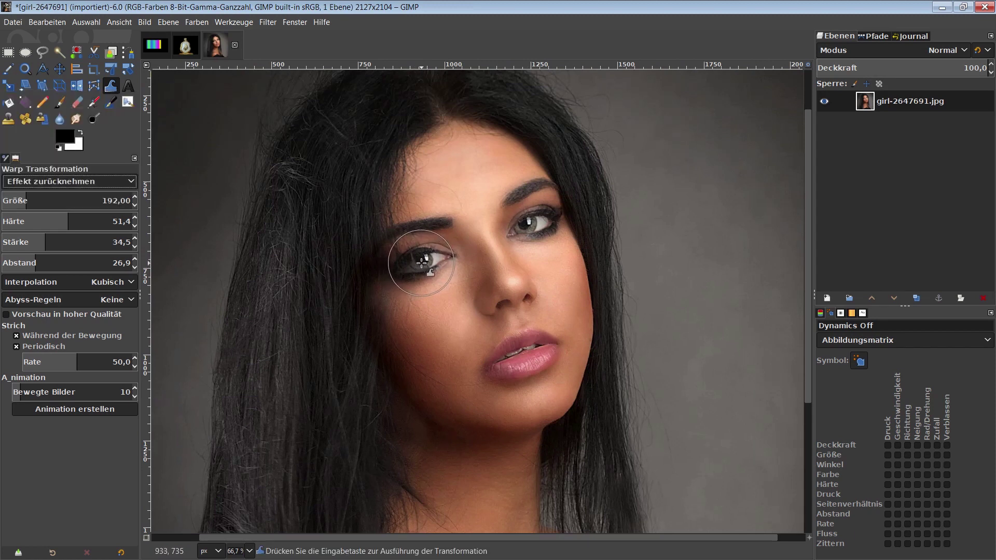
key("bracketright")
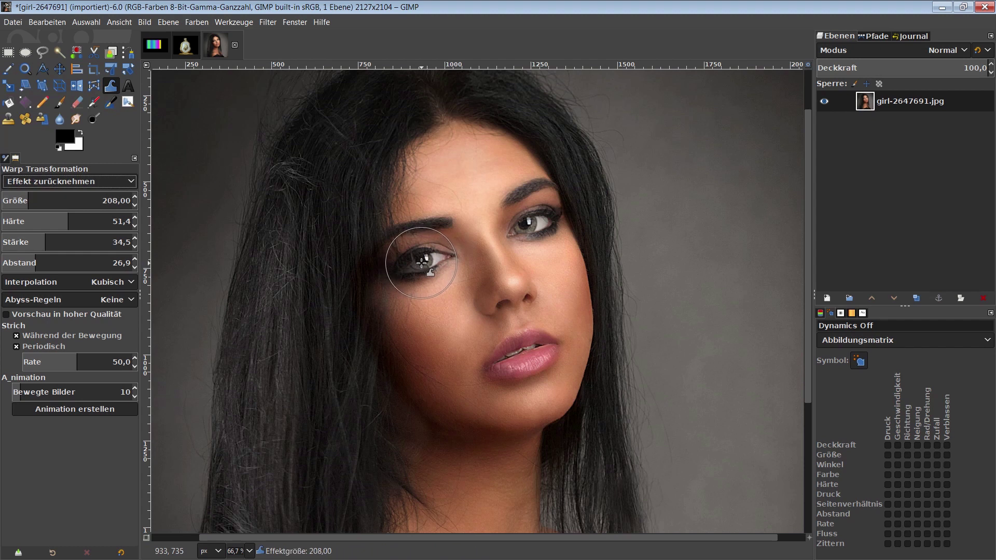
left_click_drag(421, 263, 430, 259)
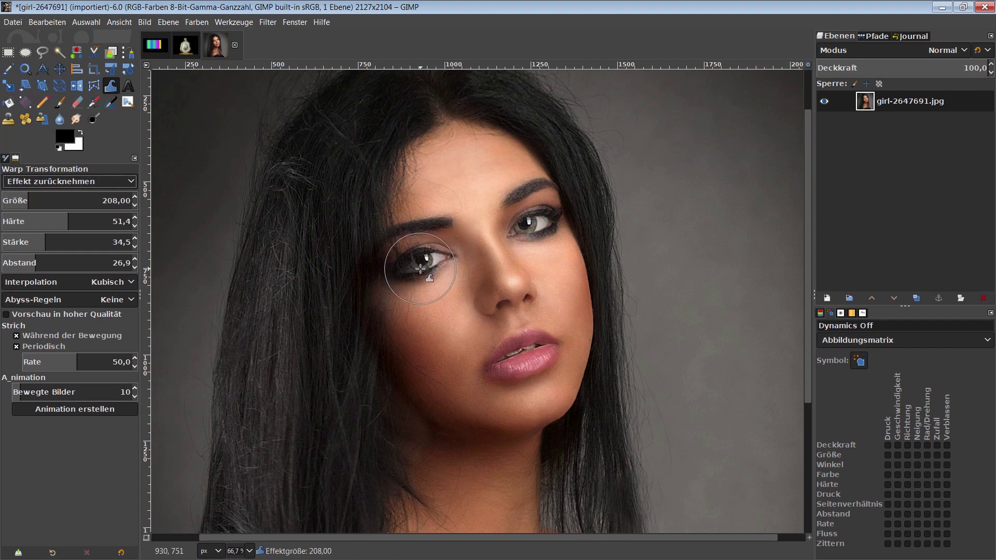
Enlarge both of the woman's eyes in Grow area mode
left_click(56, 183)
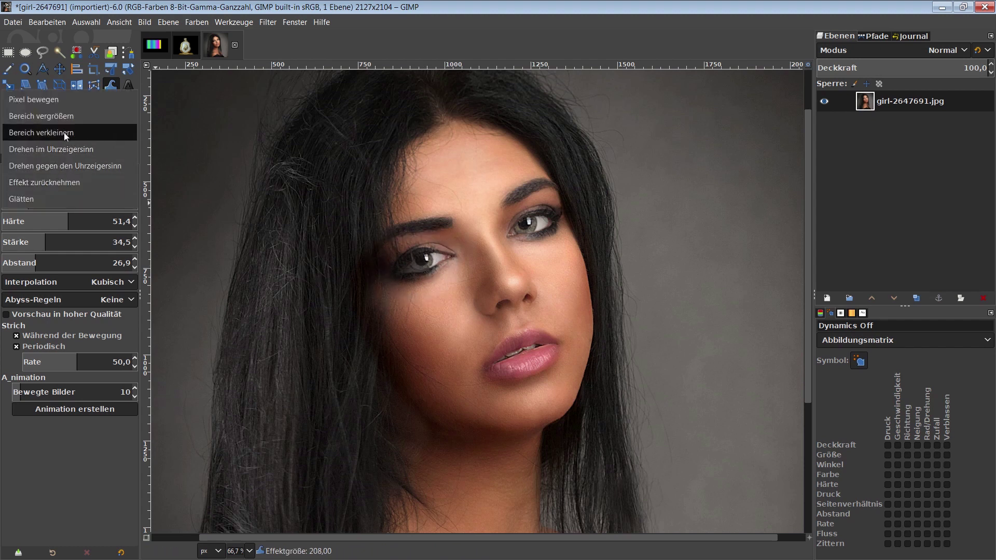
left_click(69, 116)
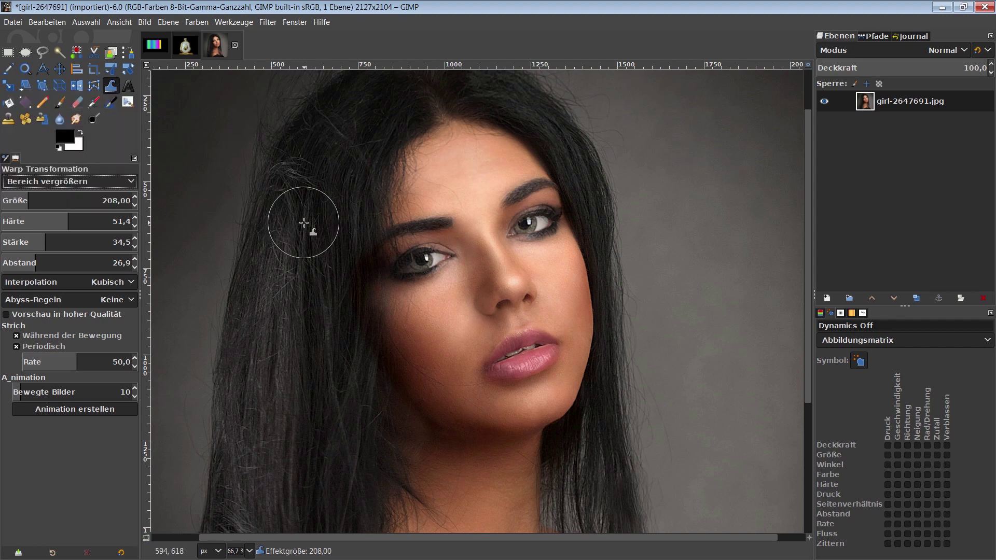
left_click(424, 262)
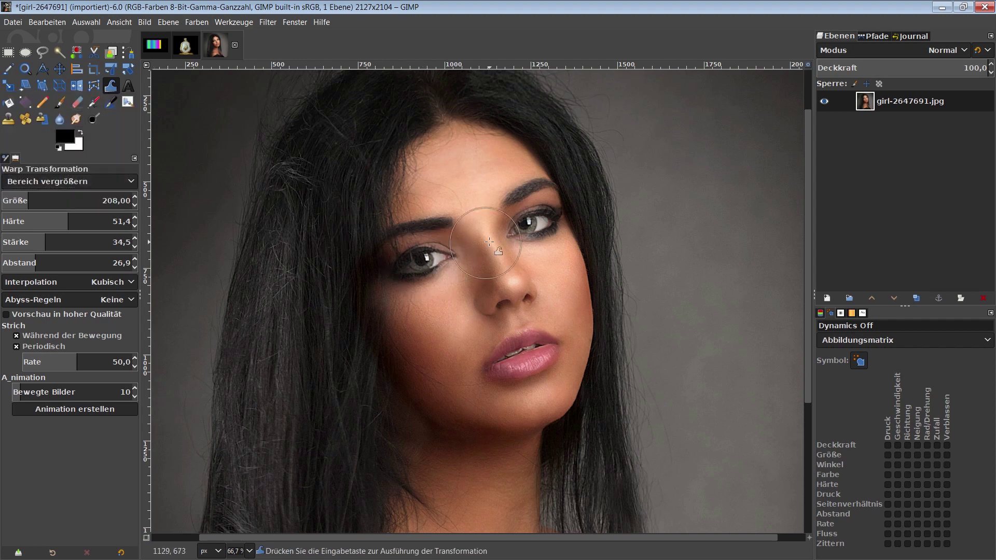
left_click(523, 229)
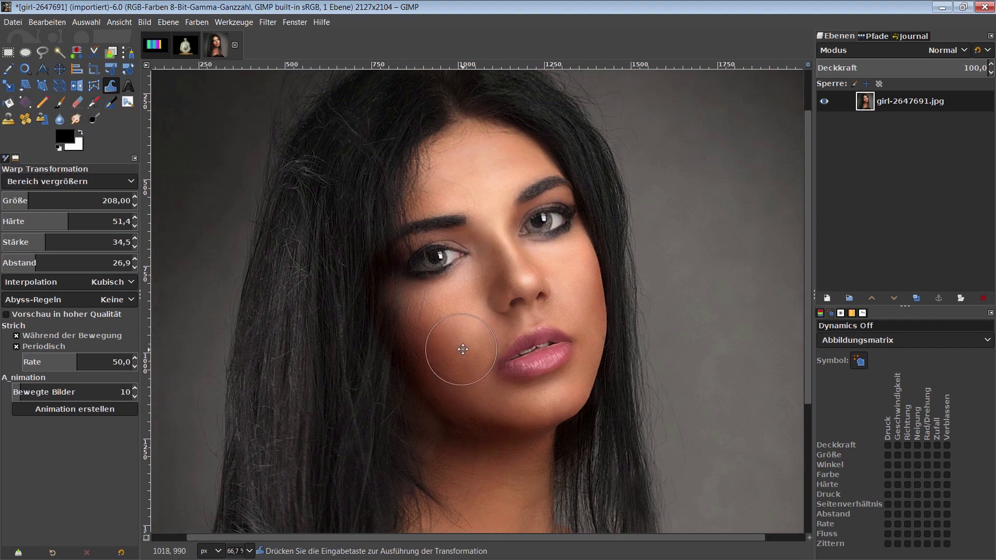
scroll(445, 356, "left", 2)
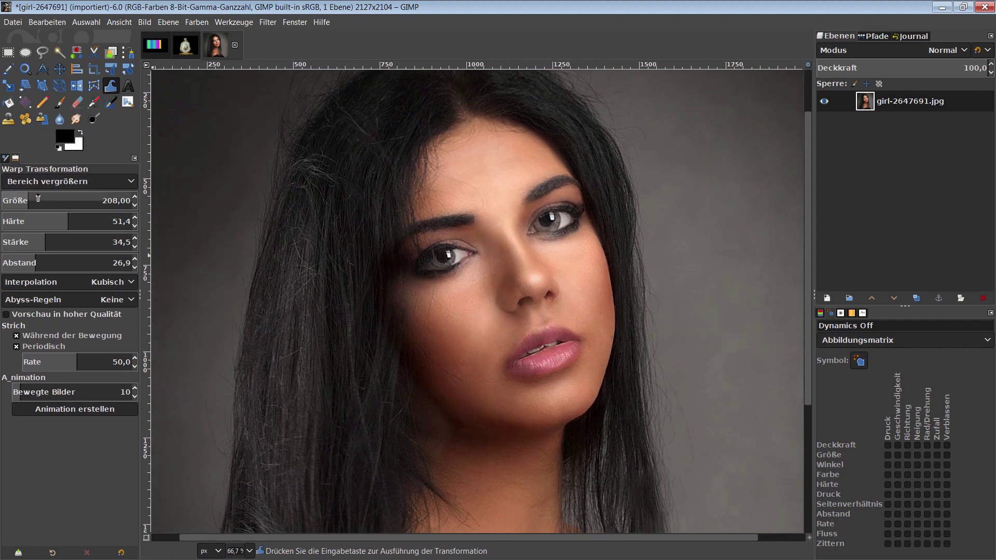
Switch the warp mode to Shrink area
left_click(42, 182)
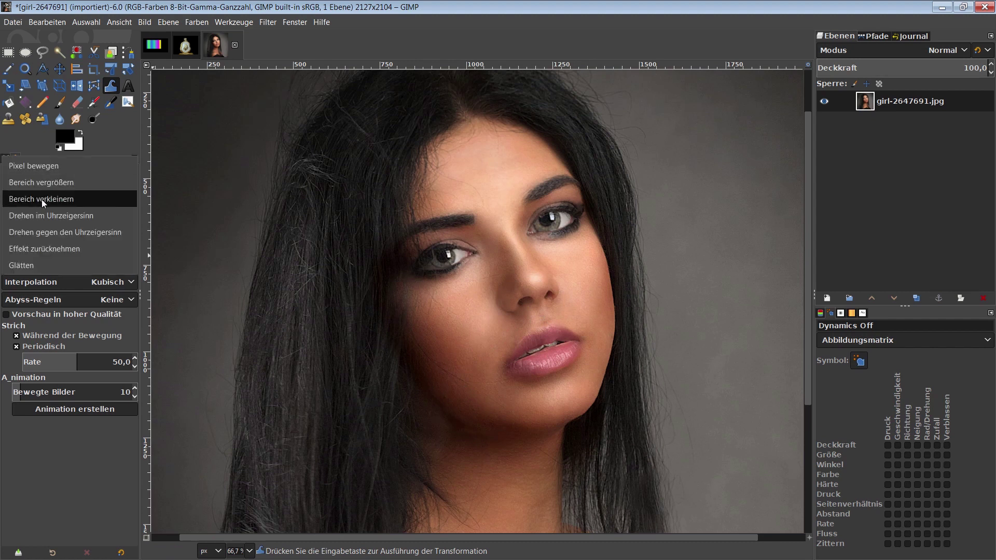
left_click(41, 199)
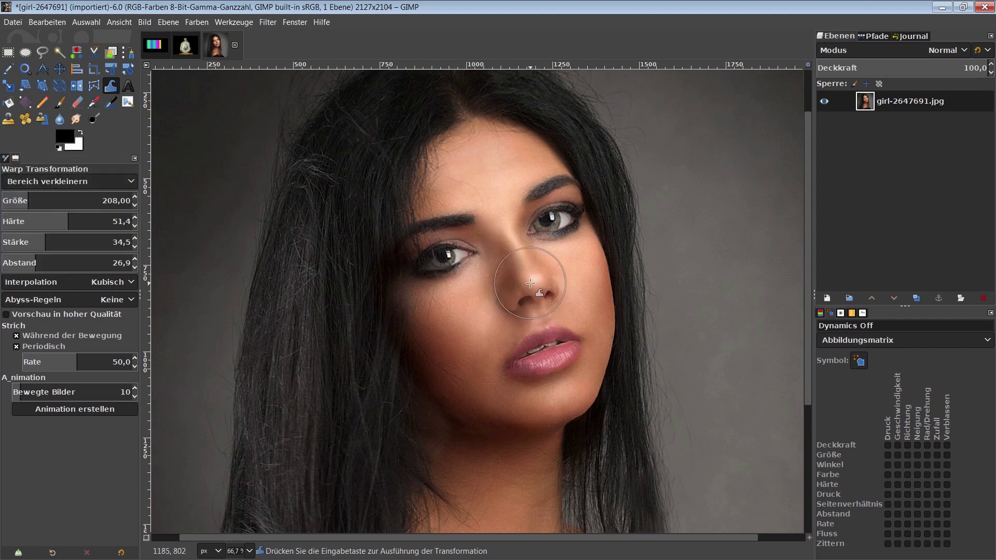
scroll(519, 332, "down", 5)
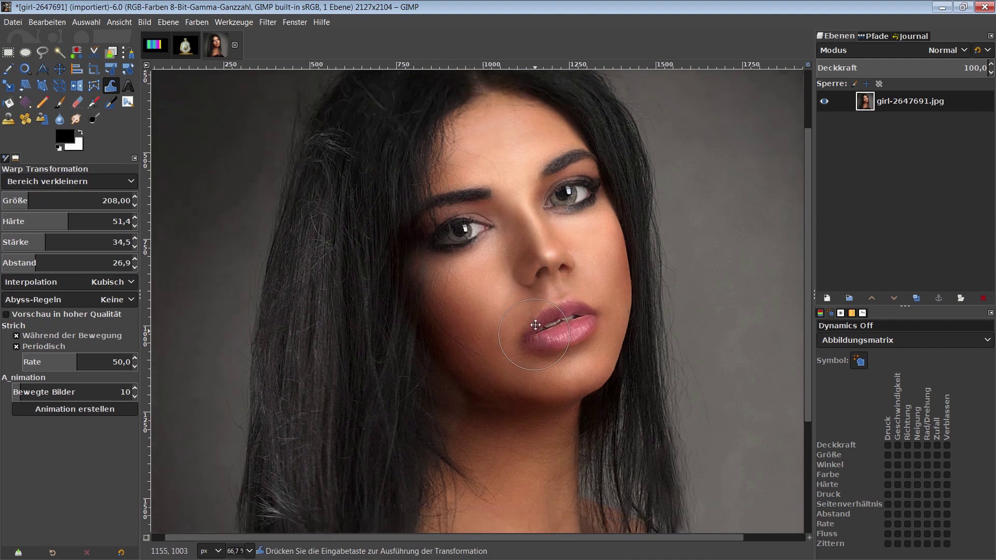
scroll(518, 332, "left", 2)
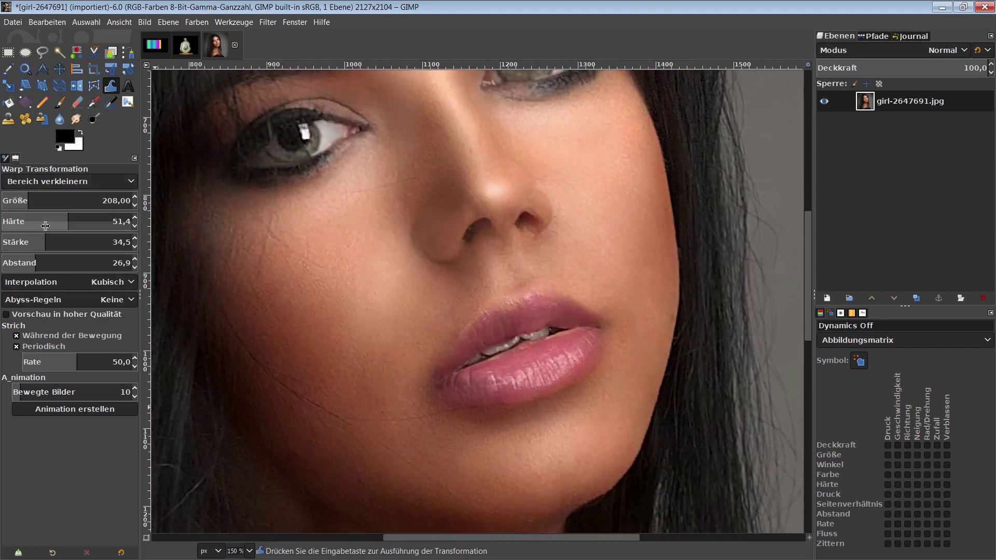
With a brush of about 108, shrink the lower lip and the line between the lips
left_click_drag(24, 202, 15, 202)
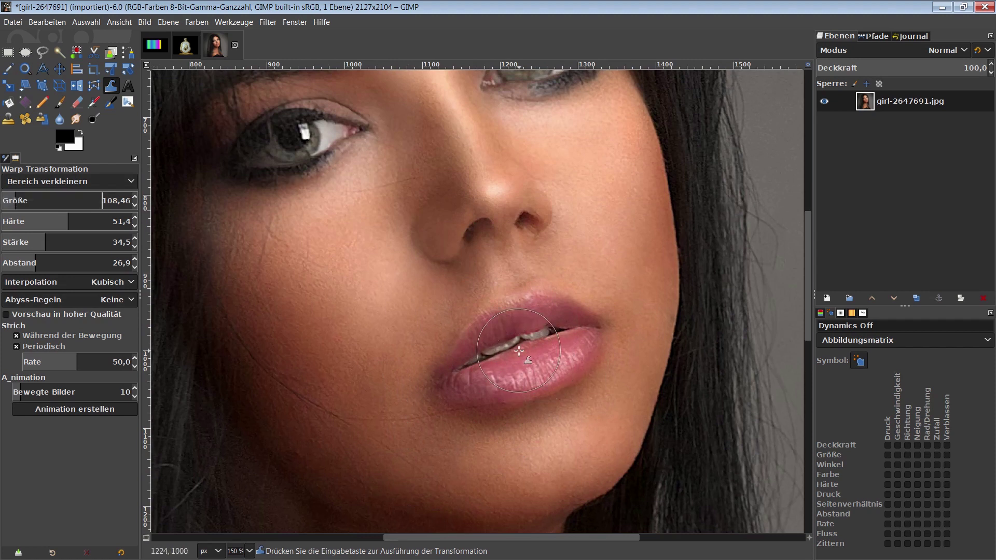
mouse_move(481, 359)
left_mouse_down()
mouse_move(562, 334)
mouse_move(520, 341)
left_mouse_up()
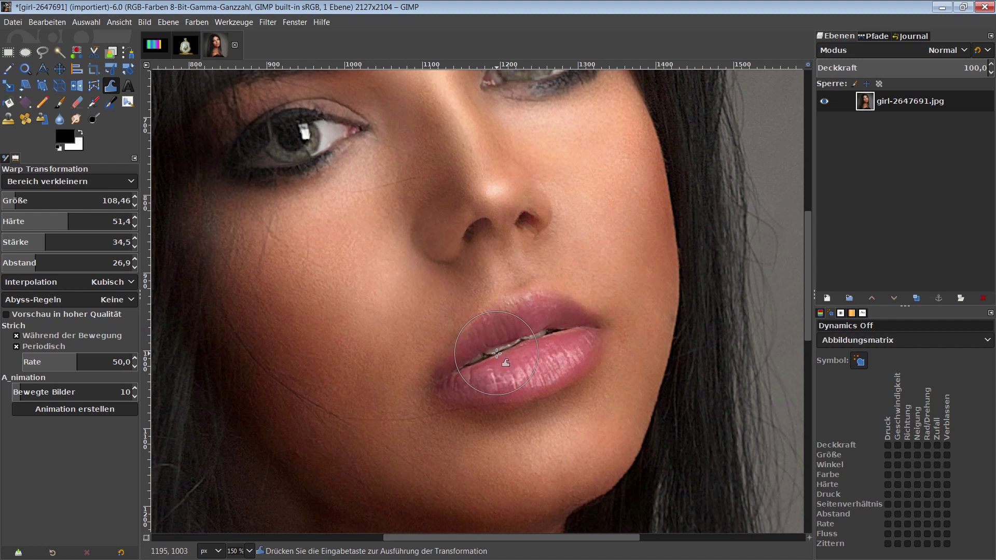
mouse_move(520, 341)
left_mouse_down()
mouse_move(559, 326)
mouse_move(528, 342)
left_mouse_up()
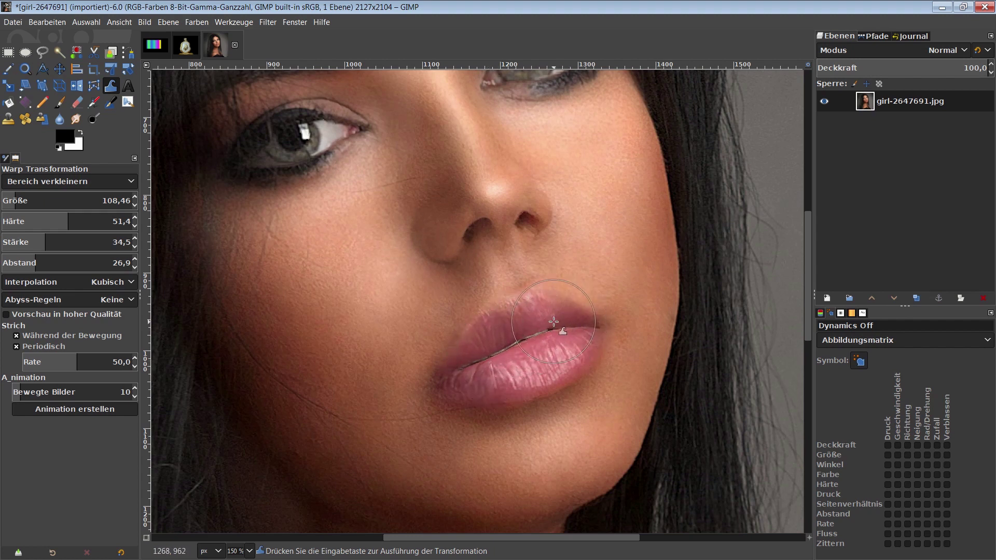
key("minus")
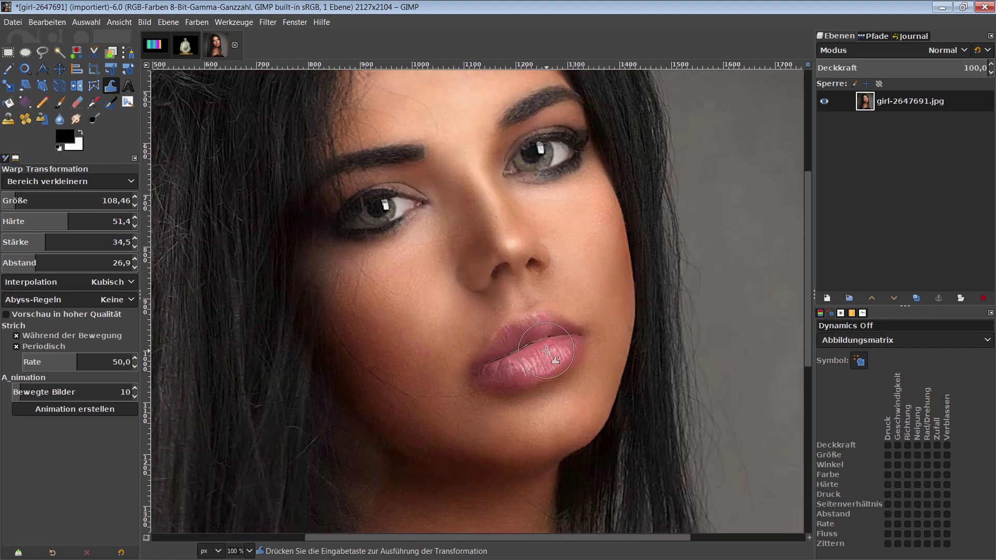
key("minus")
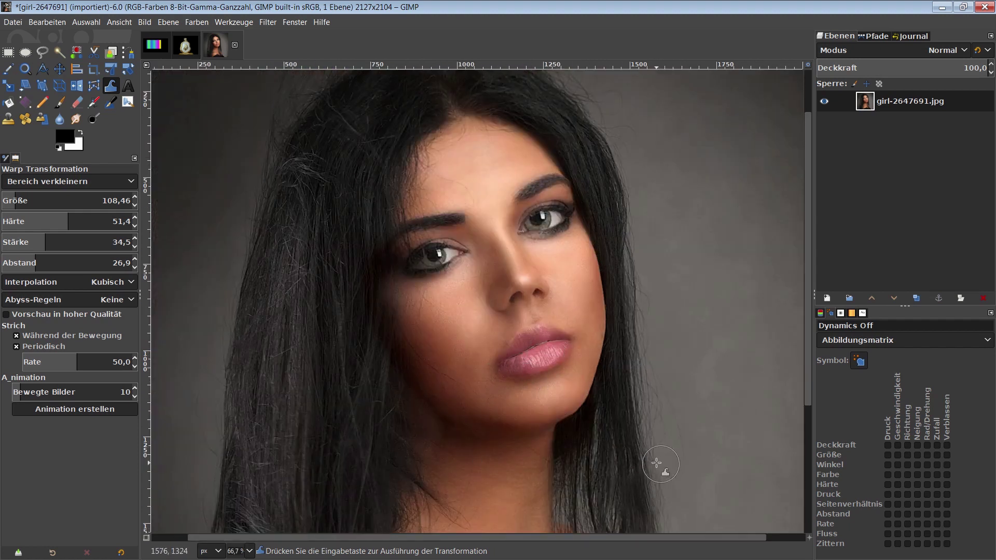
key("plus")
key("plus")
key("plus")
left_click_drag(546, 379, 722, 432)
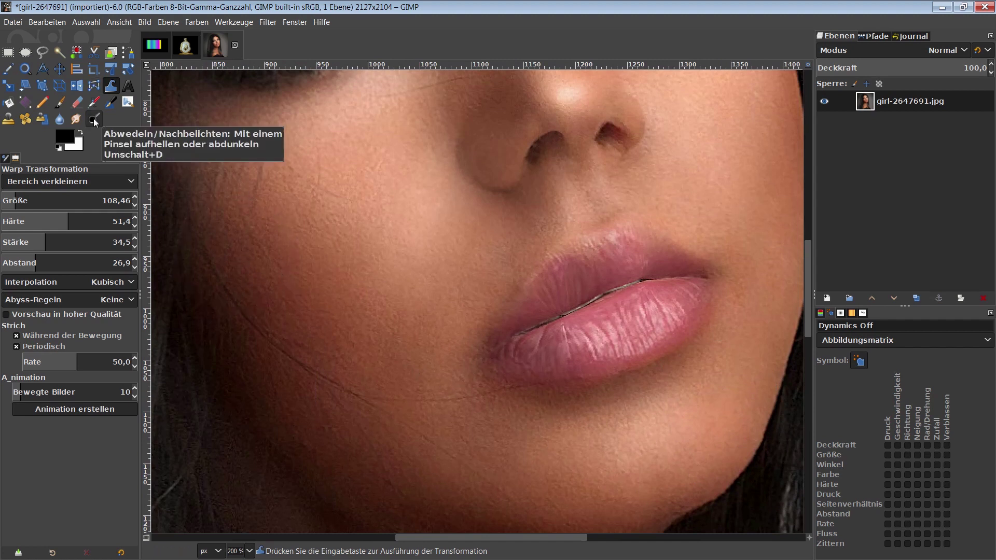
Commit the warp by choosing Dodge/Burn and reduce its brush to a small size
left_click(94, 121)
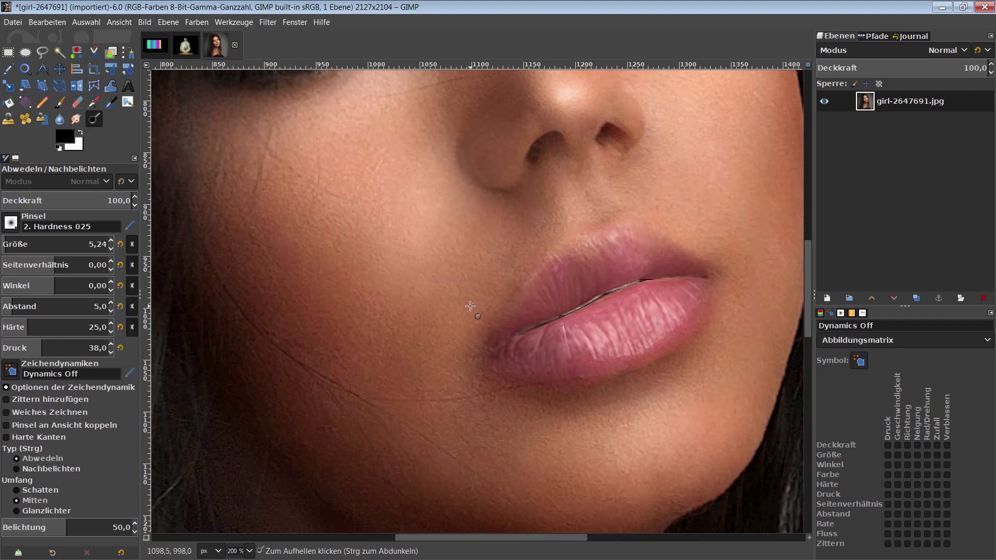
scroll(434, 319, "down", 3, "ctrl")
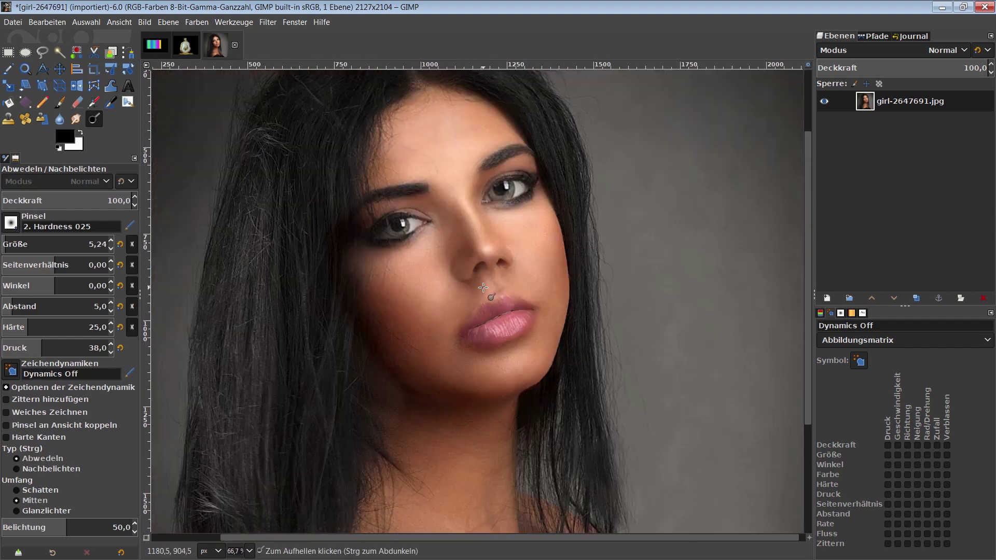
left_click(123, 249)
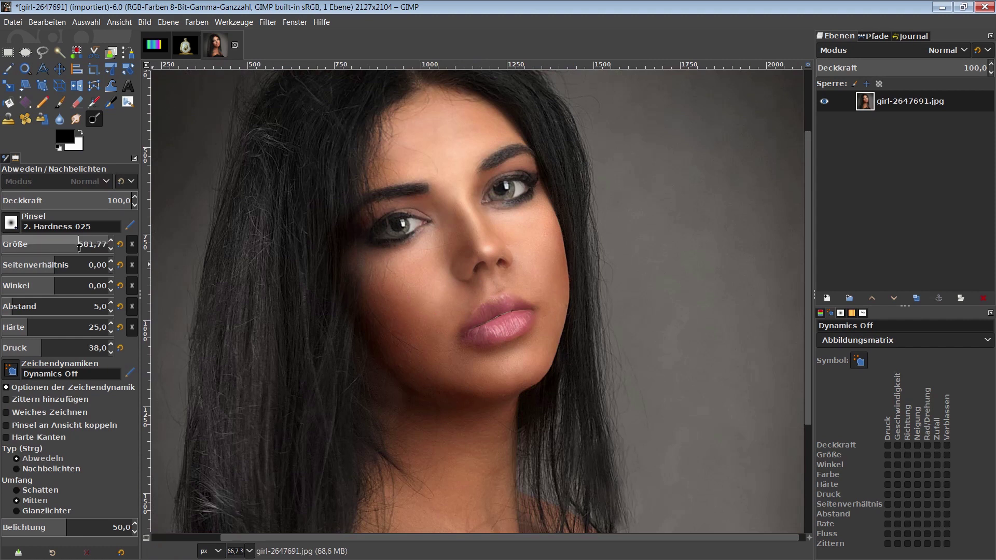
scroll(484, 331, "up", 3, "ctrl")
key("bracketleft")
key("bracketleft")
key("bracketleft")
key("bracketleft")
key("bracketleft")
key("bracketleft")
key("bracketleft")
key("bracketleft")
key("bracketleft")
key("bracketleft")
key("bracketleft")
key("bracketleft")
key("bracketleft")
key("bracketleft")
key("bracketleft")
key("bracketleft")
key("bracketleft")
key("bracketleft")
key("bracketleft")
key("bracketleft")
key("bracketleft")
key("bracketleft")
key("bracketleft")
key("bracketleft")
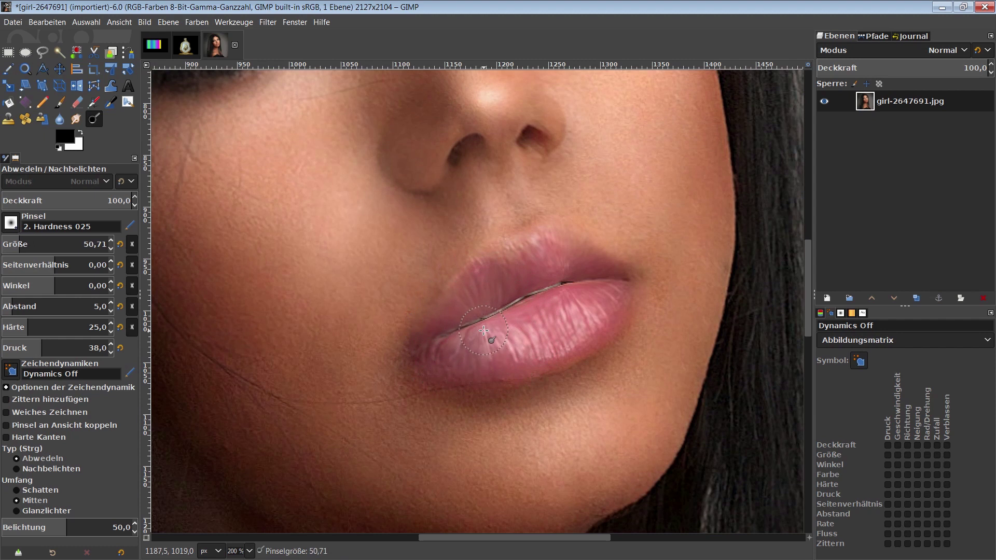
key("bracketleft")
key("bracketleft")
key("bracketleft")
key("bracketleft")
key("bracketleft")
key("bracketleft")
Burn along the crease between the lips, deepening it with a finer brush
key("ctrl")
left_click_drag(444, 335, 473, 327)
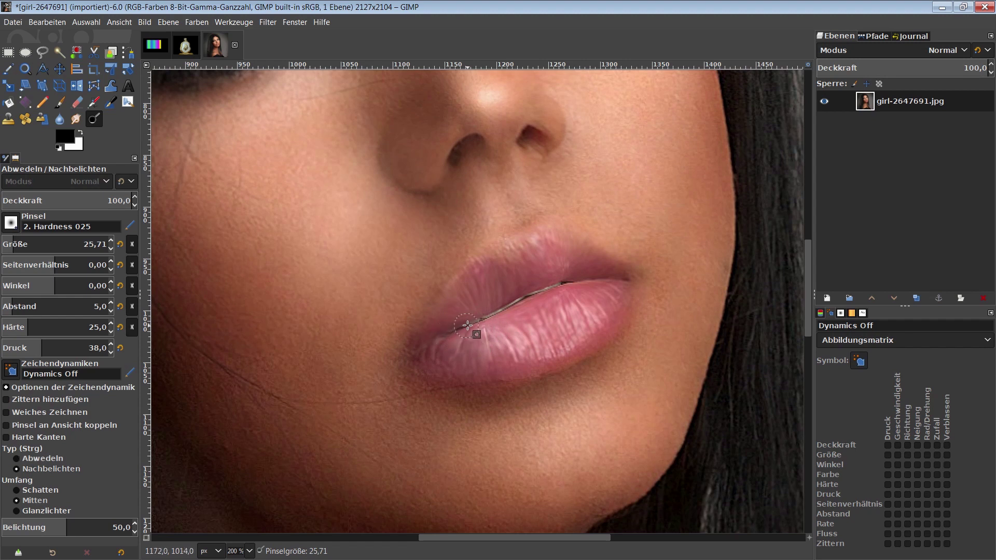
left_click_drag(473, 328, 556, 296)
scroll(555, 296, "up", 1)
scroll(535, 310, "up", 2)
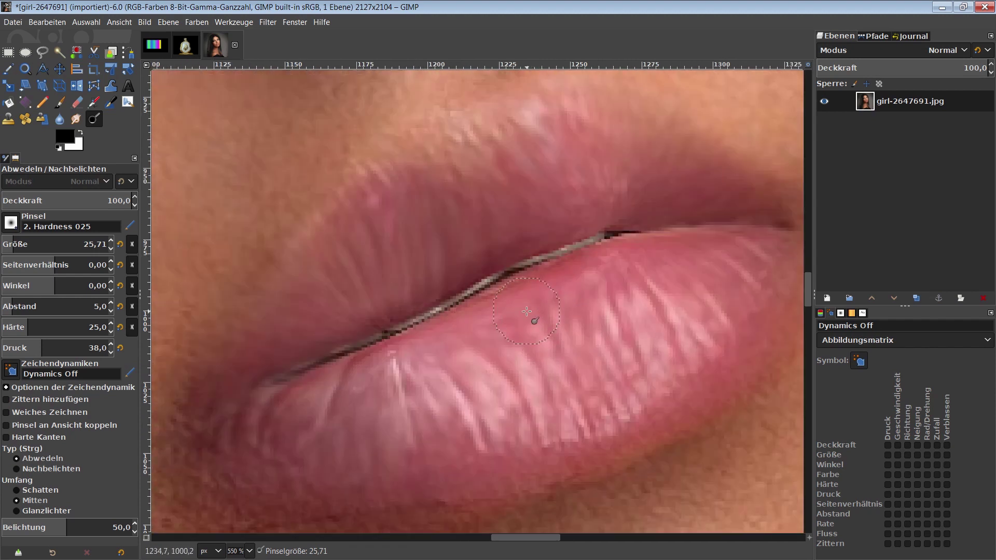
key("bracketleft")
key("bracketleft")
key("bracketleft")
key("bracketleft")
key("bracketleft")
key("bracketleft")
mouse_move(393, 337)
left_mouse_down()
mouse_move(440, 313)
mouse_move(451, 323)
mouse_move(418, 329)
mouse_move(533, 271)
mouse_move(485, 297)
mouse_move(465, 294)
mouse_move(609, 236)
left_mouse_up()
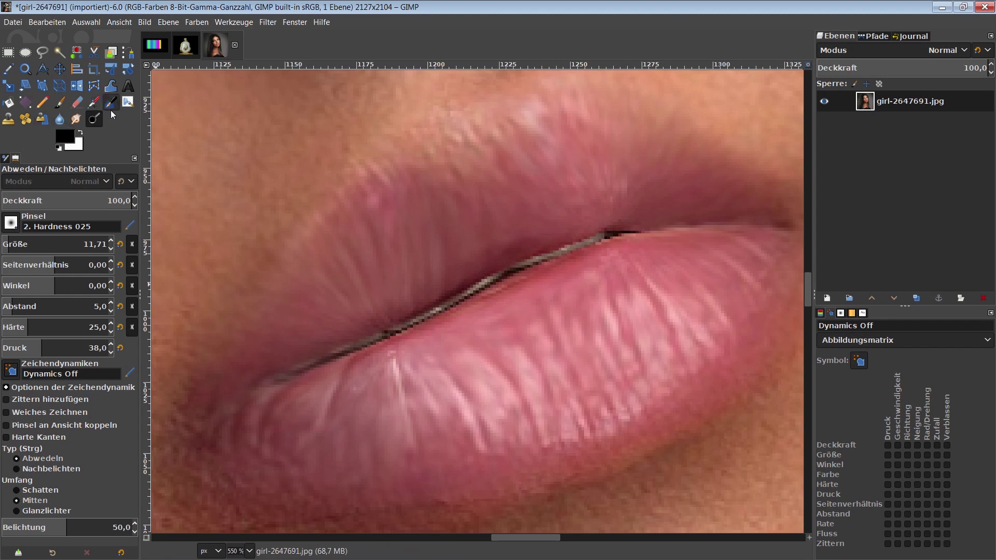
Paint a thin dark stroke along the lip crease with an about 1.7 px Paintbrush
left_click(59, 107)
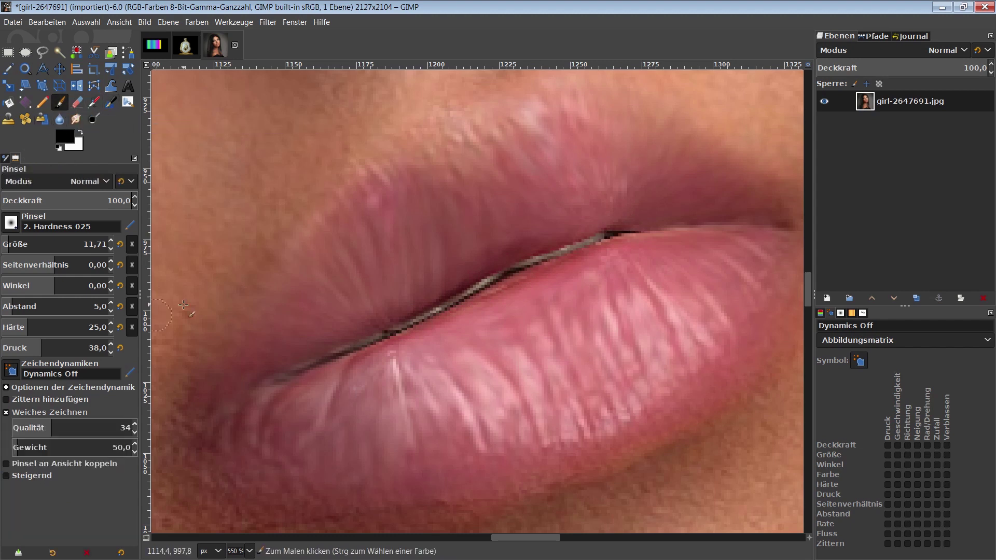
key("bracketleft")
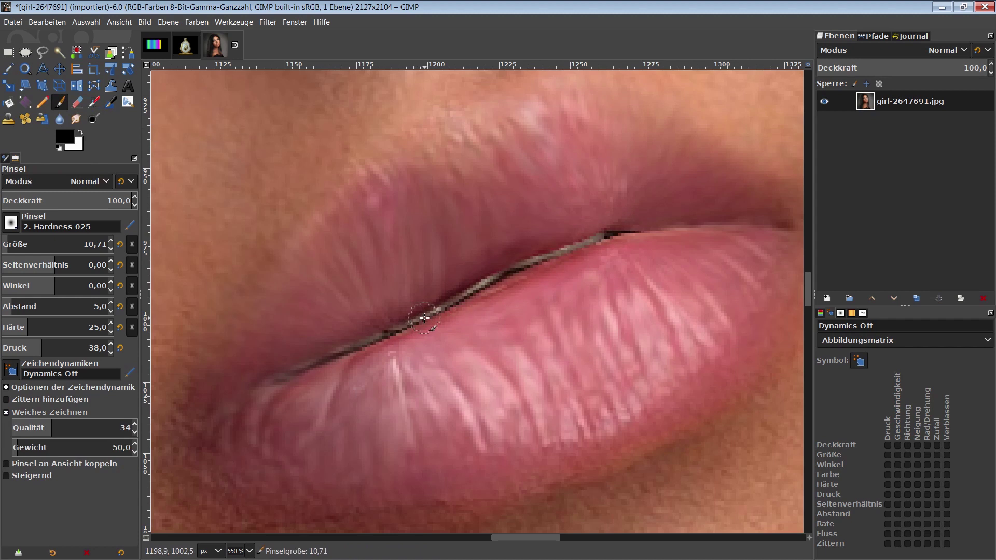
left_click_drag(388, 337, 446, 304)
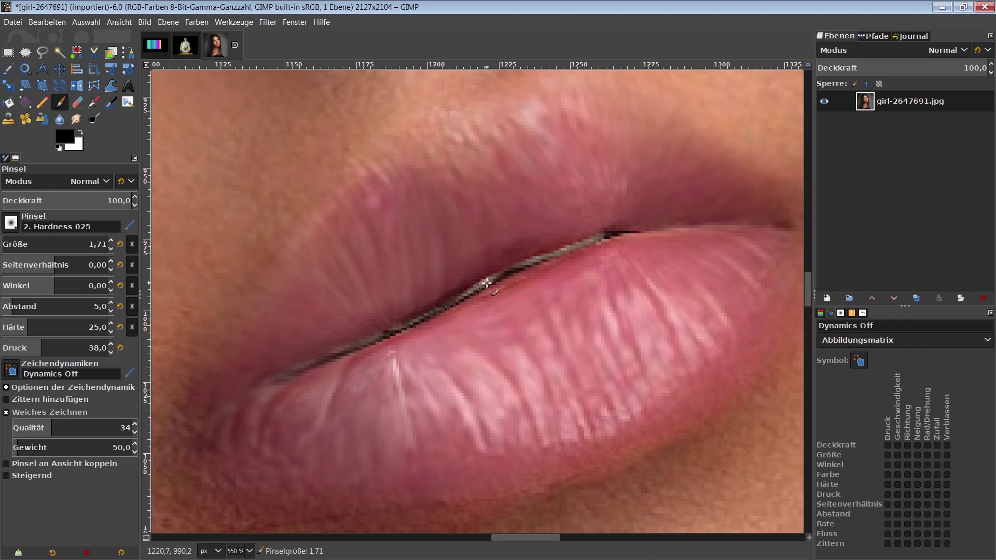